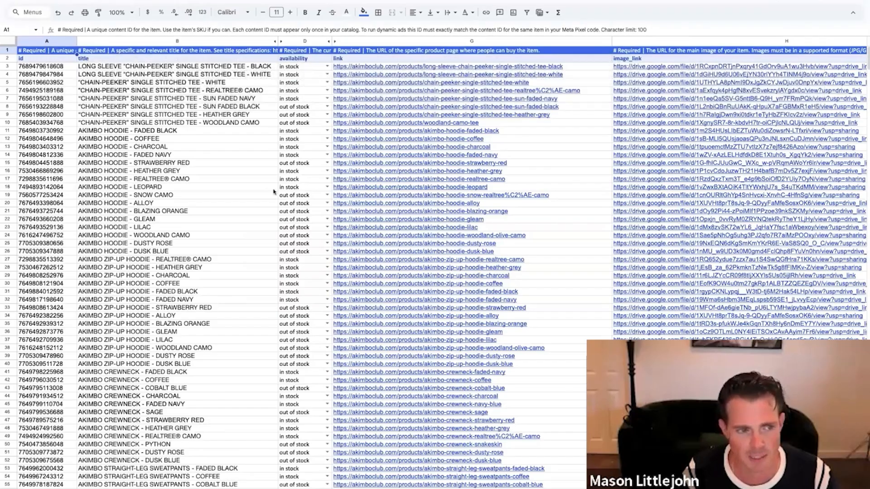
Switch to the Shopify store admin, search the products for "custom rug" and open the first active Custom Logo Rug
click(38, 67)
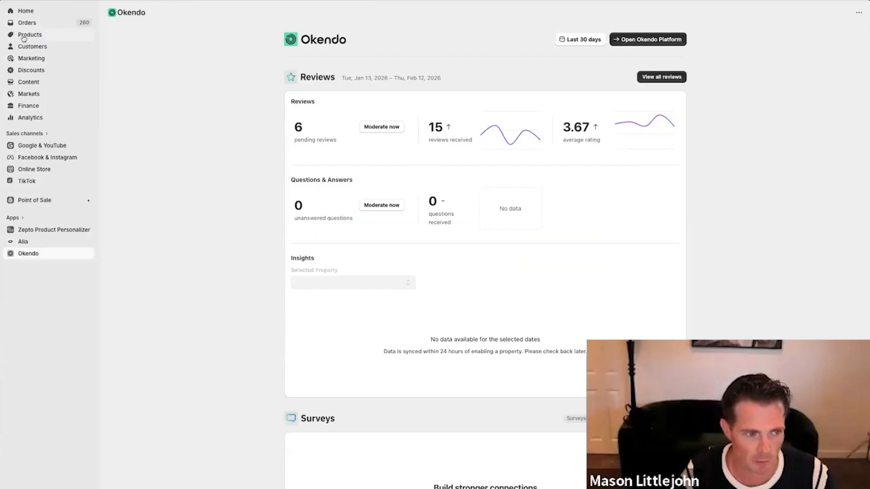
click(27, 35)
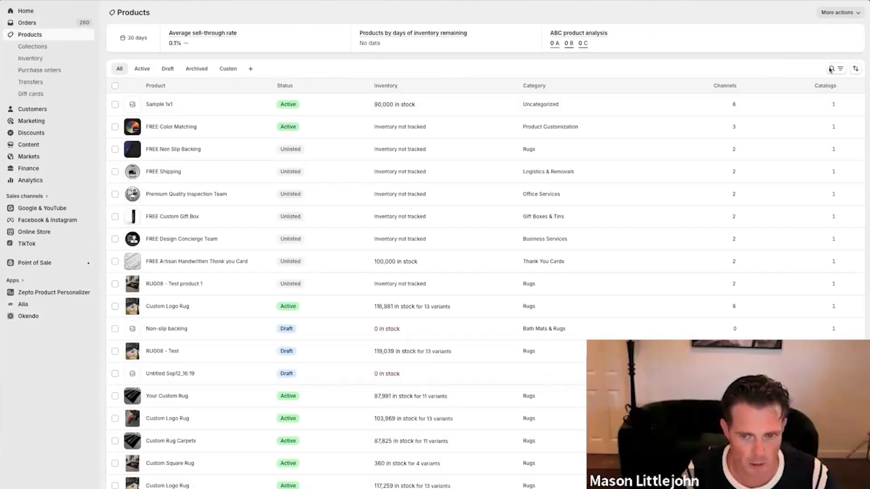
click(828, 67)
text(cuso)
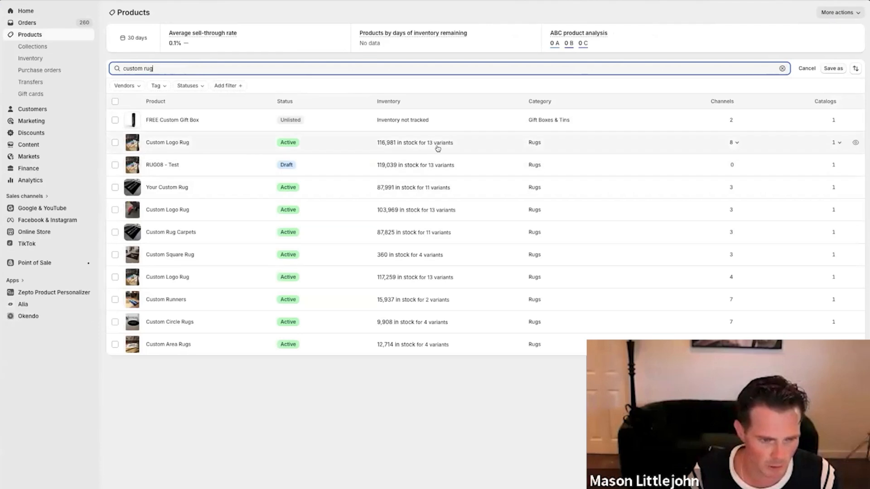
click(173, 142)
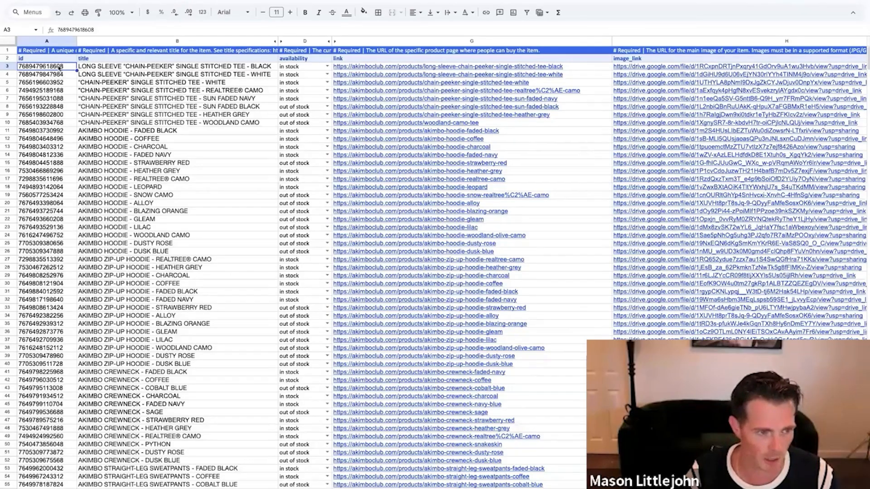
drag(63, 74, 58, 454)
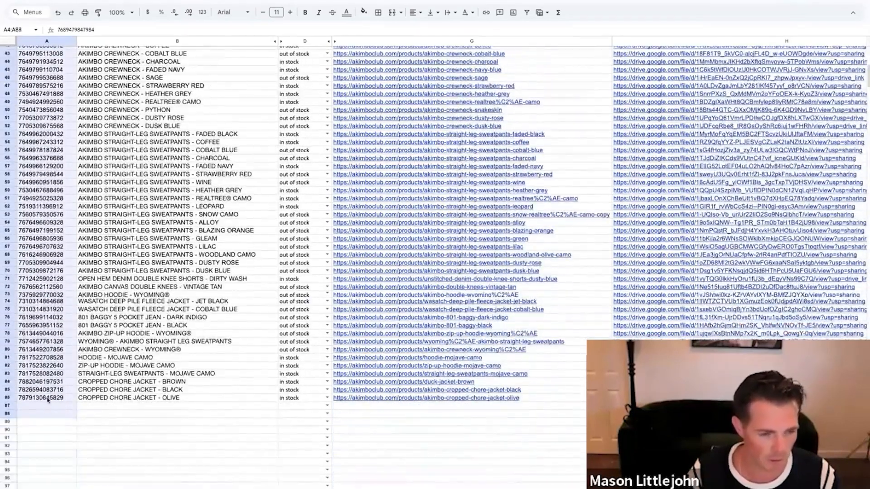
key(Delete)
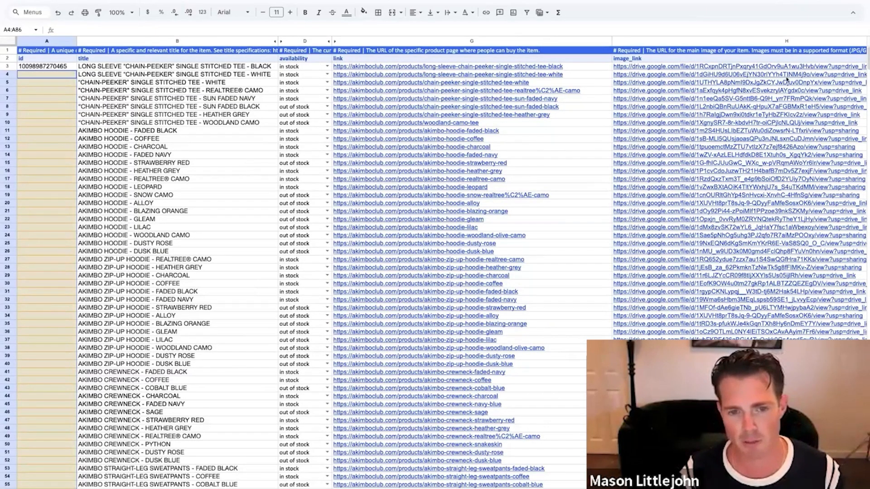
Examine the first product's title, link and image_link cells, and view the product image its Drive link points to
scroll(498, 86, right, 3)
click(472, 68)
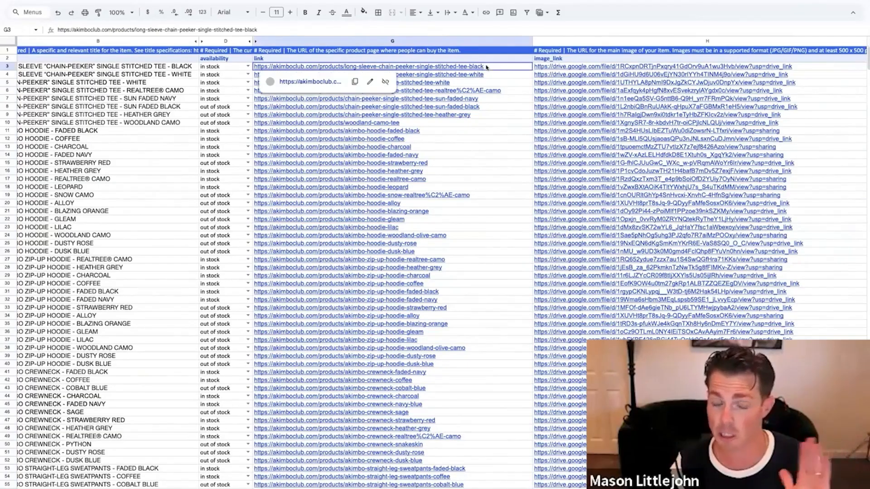
scroll(525, 141, left, 3)
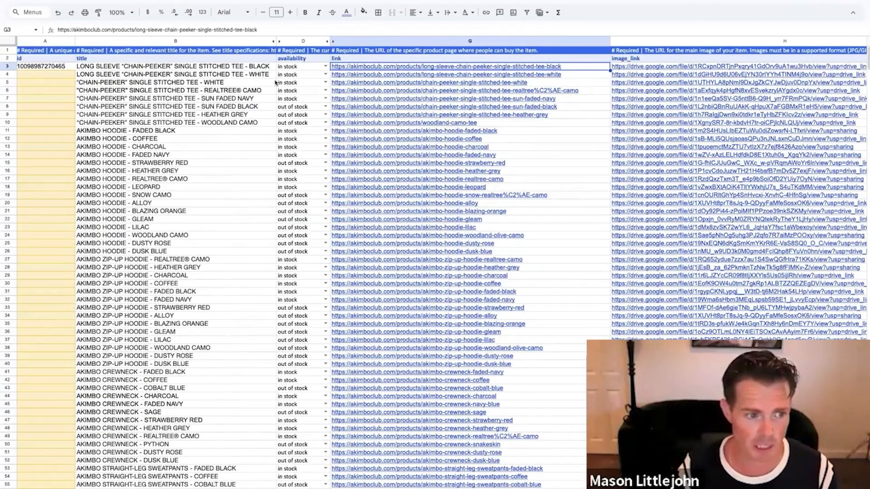
click(133, 67)
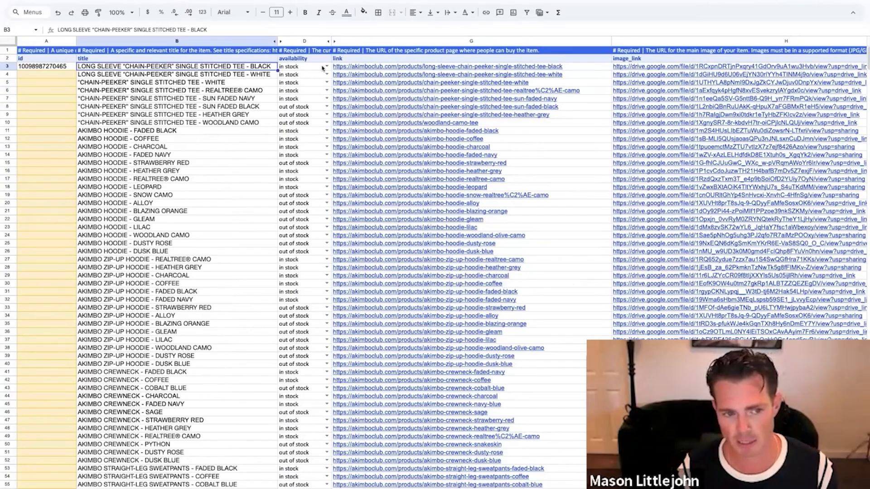
click(338, 67)
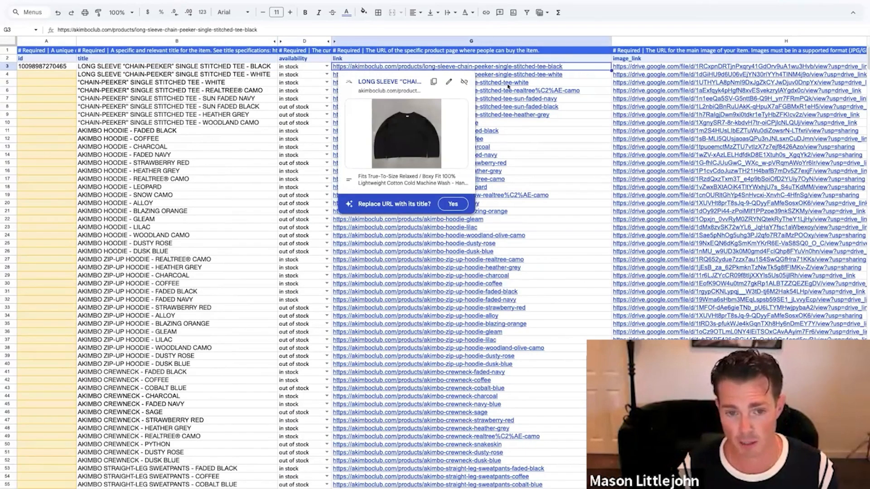
scroll(503, 84, right, 3)
click(542, 68)
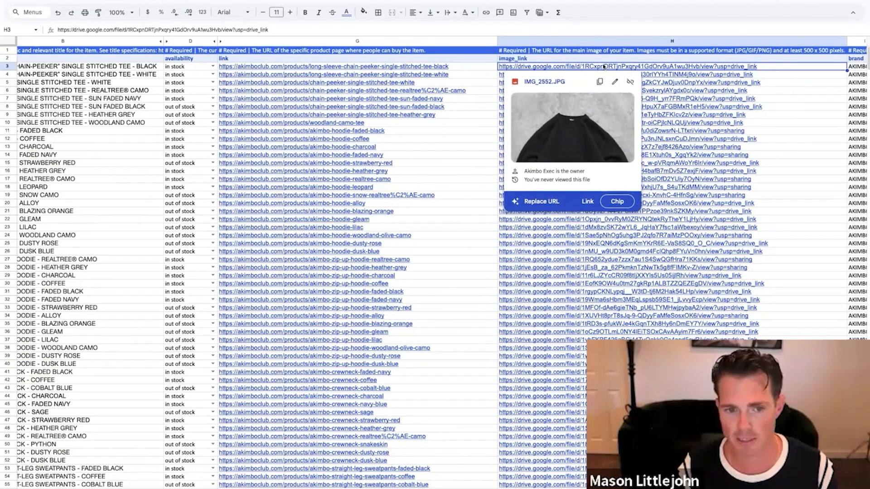
click(551, 83)
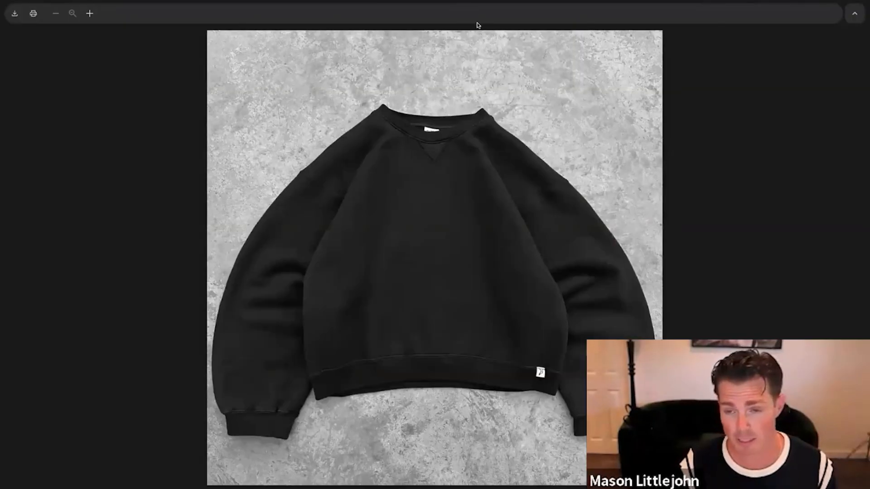
key(Escape)
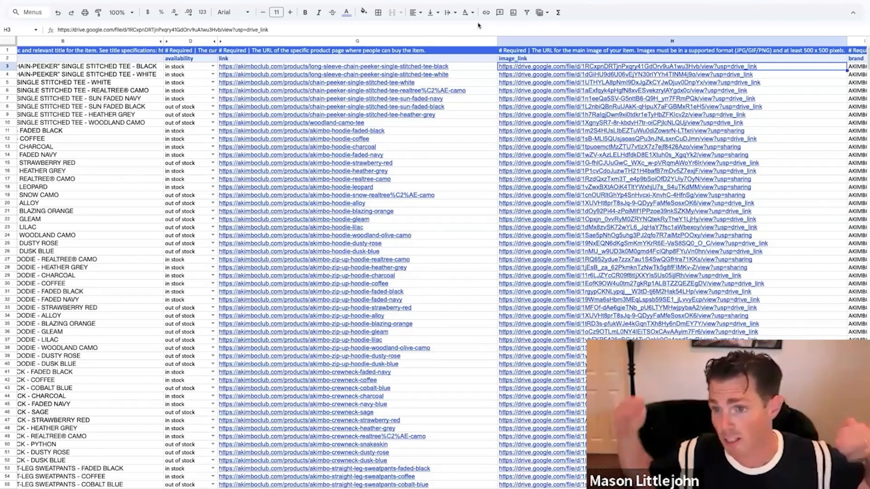
scroll(678, 64, left, 3)
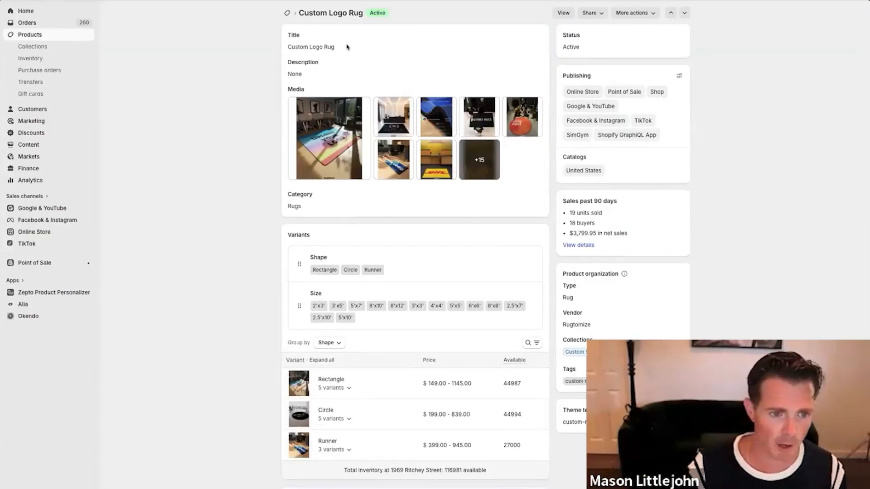
Check the Custom Logo Rug title in Shopify and download the Crimson Tide customer review photo from Okendo
drag(345, 46, 287, 44)
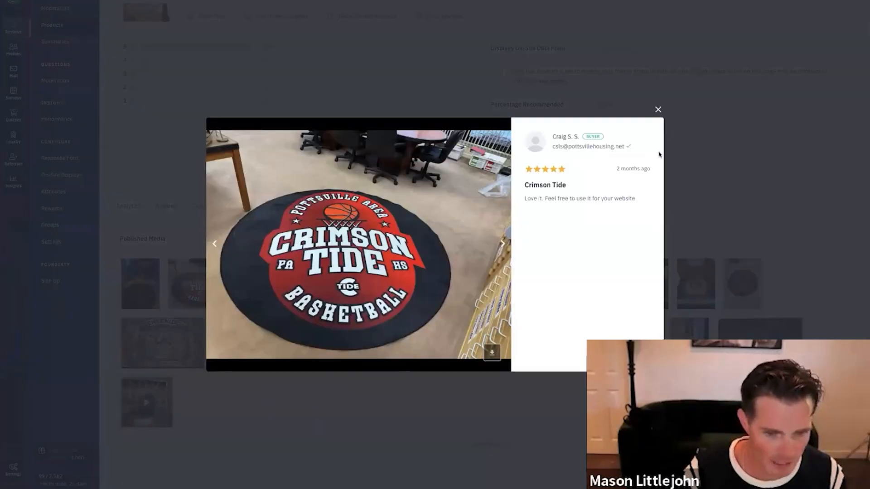
click(491, 353)
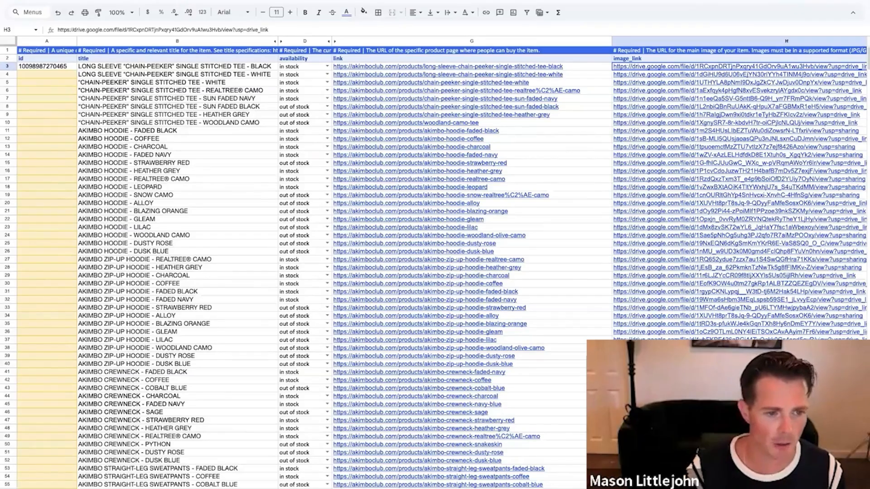
Set the first product's title in the catalog sheet to "Custom High School Logo Rug"
click(178, 66)
text(Custom High Sc)
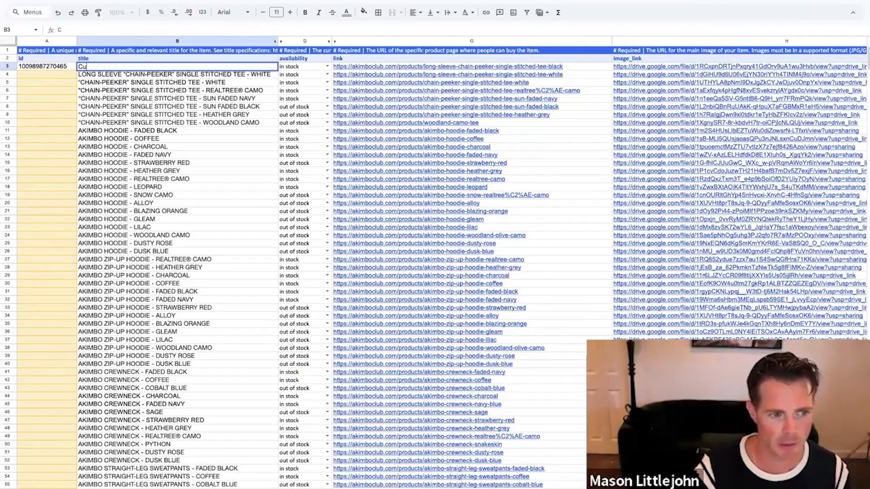
text(hool Logo Rug)
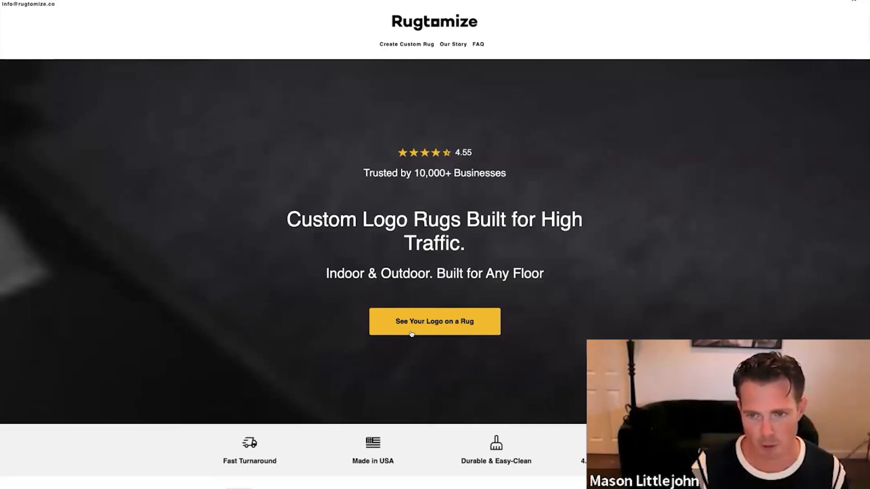
click(411, 334)
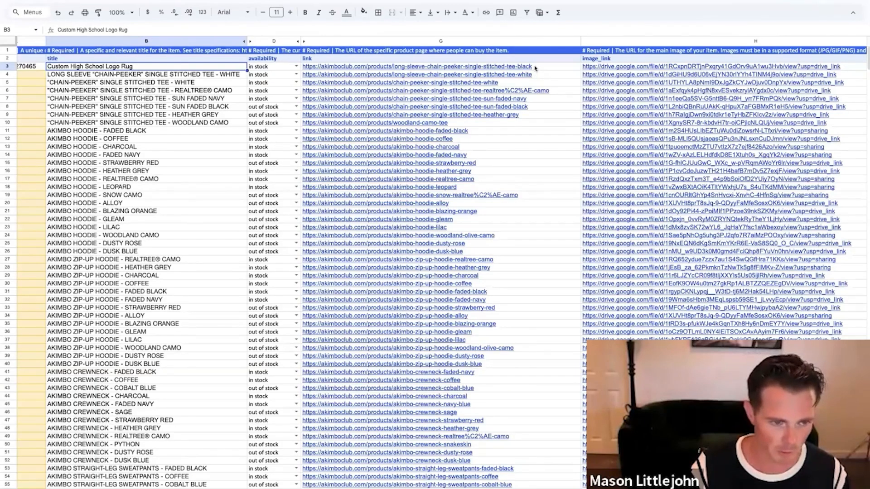
click(534, 68)
text(https://rugtomize.co/products/custom-rug-carpet)
Clear the old product links below the first product, in G4:G86
scroll(529, 100, left, 1)
drag(190, 75, 245, 399)
key(Delete)
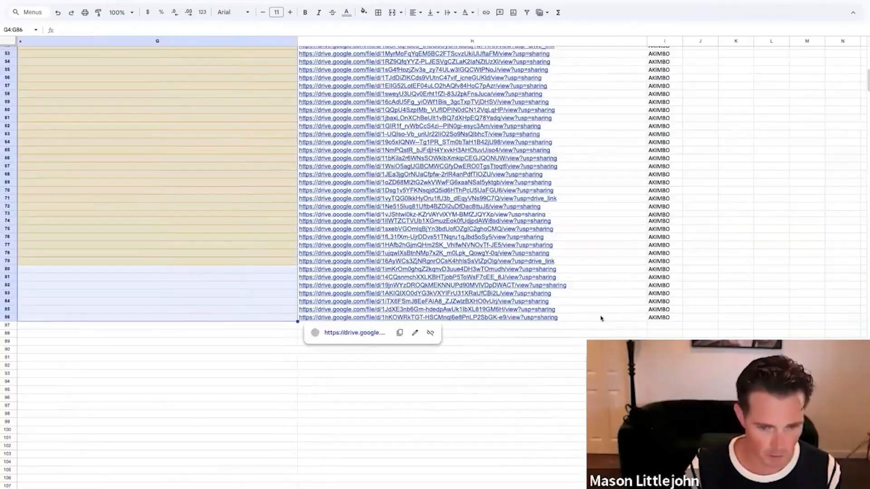
Set the brand to Rugtomize for all product rows and clear the old image links in H4:H86
scroll(670, 227, up, 8)
scroll(687, 120, up, 5)
click(654, 67)
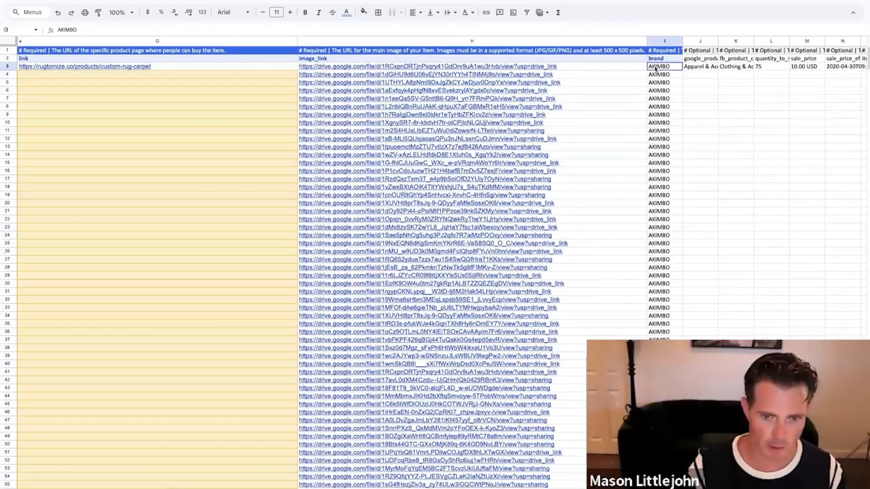
text(RUGT)
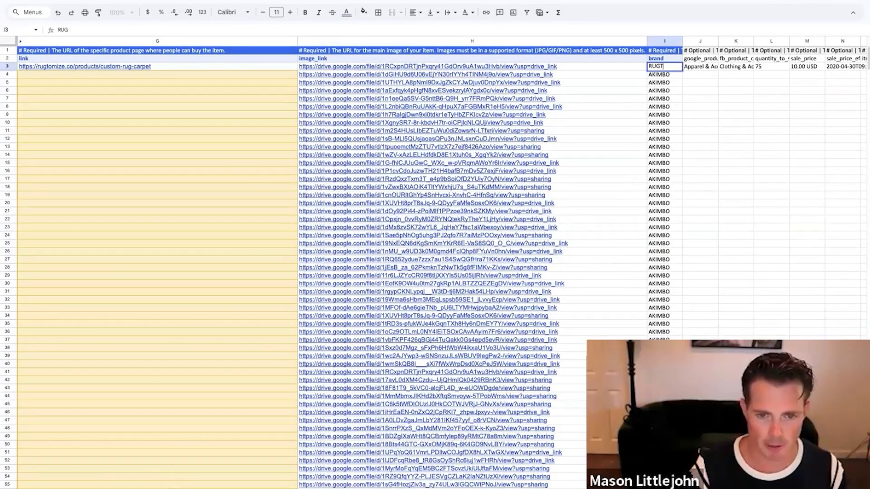
key(BackSpace)
key(BackSpace)
key(BackSpace)
text(ugtm)
text(mize)
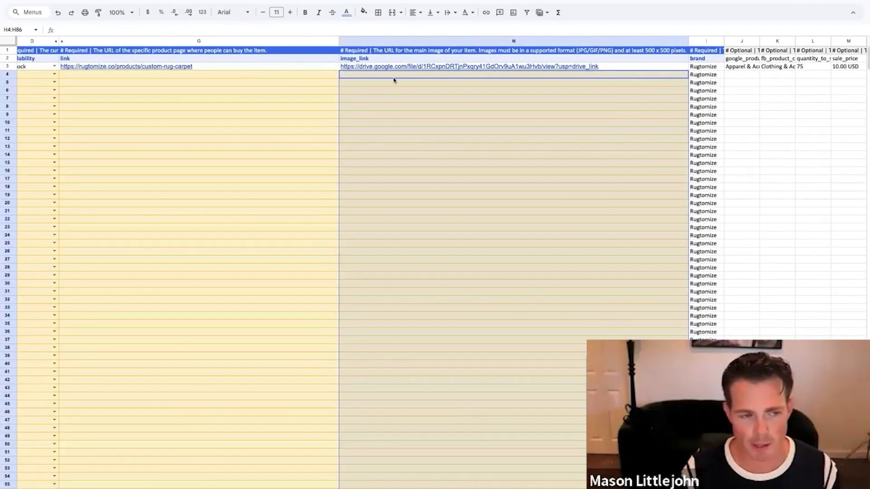
scroll(394, 80, left, 3)
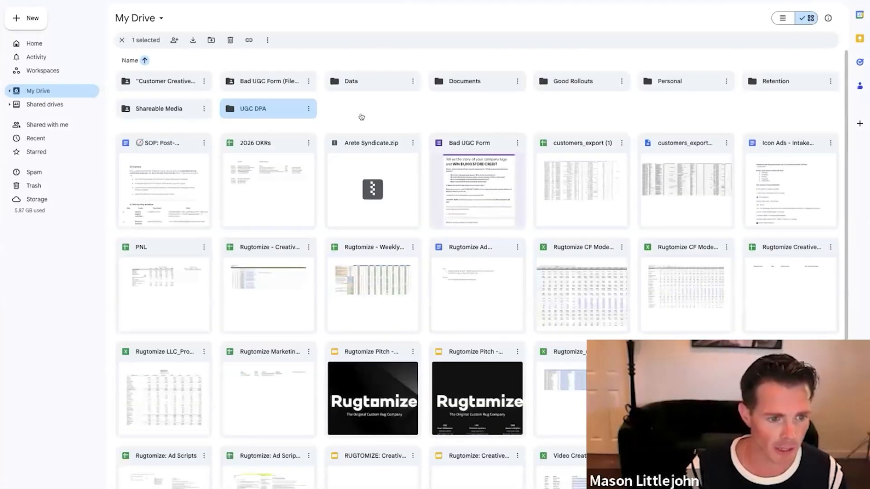
Open the UGC DPA folder in Google Drive and upload the downloaded Crimson Tide rug photo
double_click(278, 109)
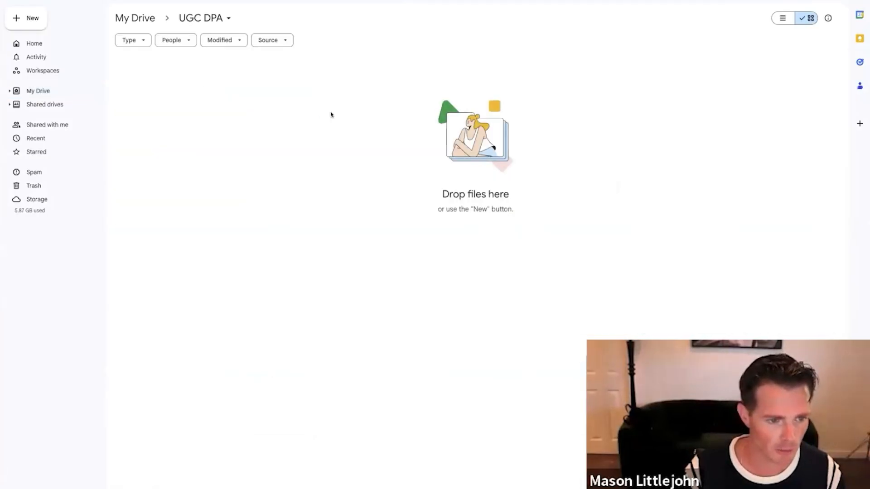
click(32, 17)
click(47, 16)
key(Escape)
click(38, 22)
click(56, 36)
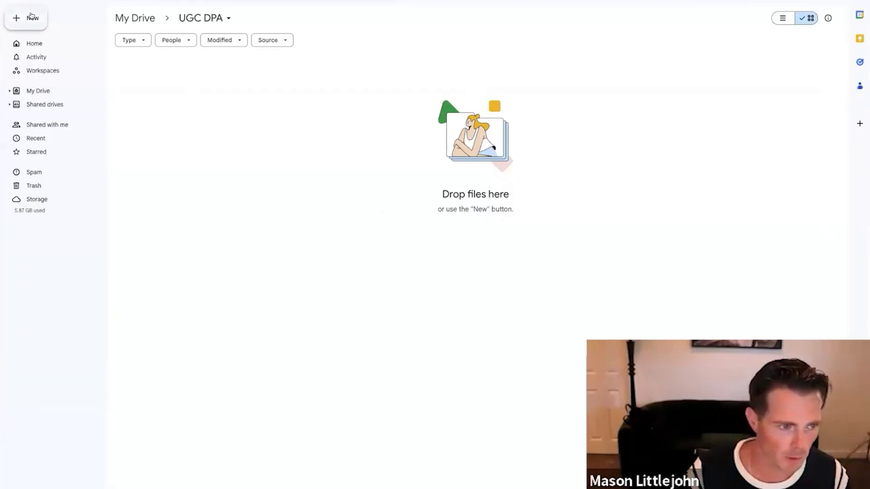
click(26, 17)
click(364, 199)
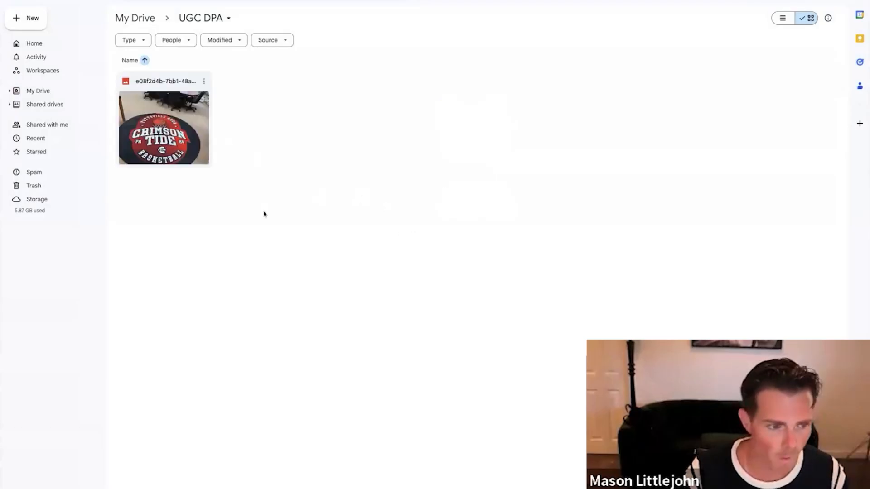
Reuse the sheet's product title to rename the uploaded photo "Custom High School Logo Rug - Crimson Tide Basketball"
click(205, 82)
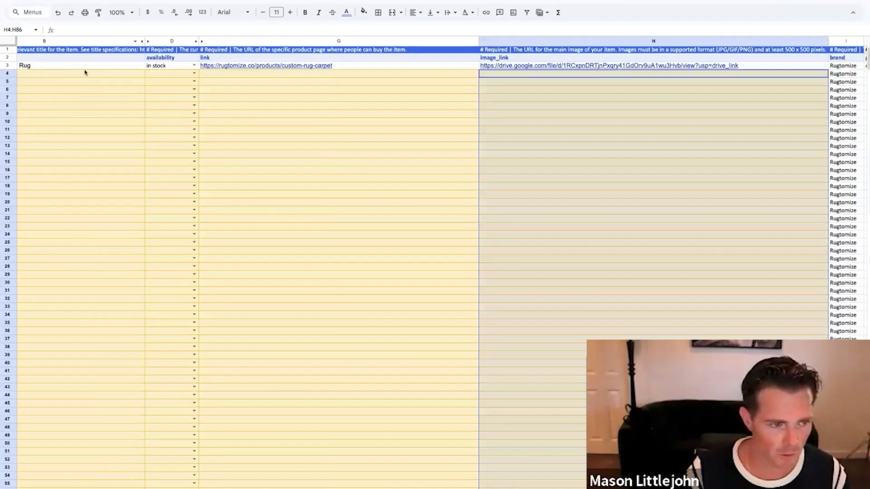
double_click(105, 67)
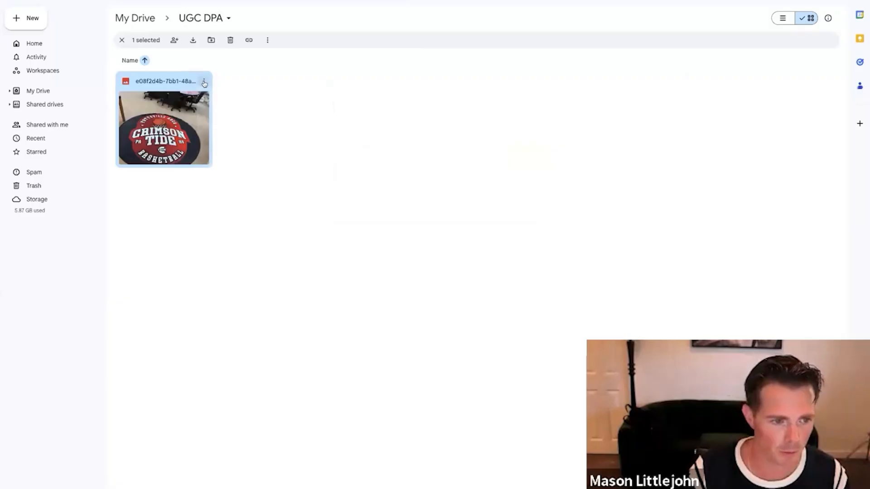
click(204, 82)
click(262, 133)
text(Custom High School Logo Rug)
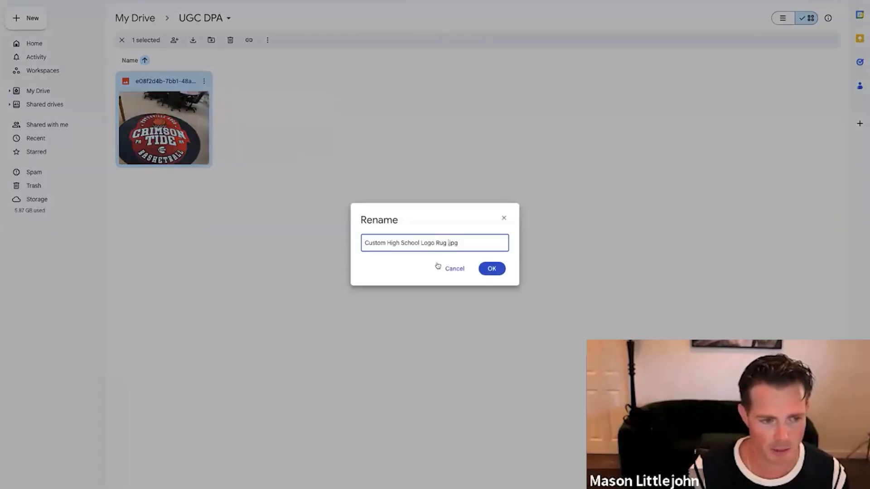
key(Left)
key(Left)
key(Left)
key(Left)
text(- Crimson T)
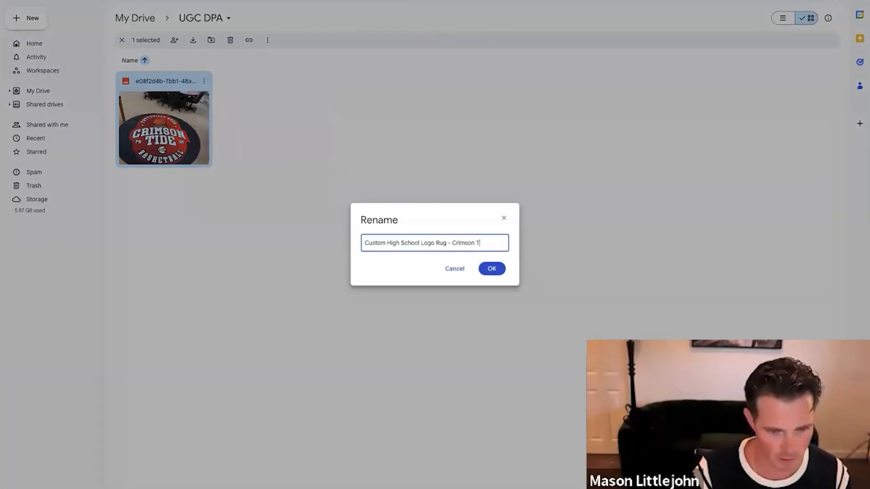
text(ide Basketball)
key(Return)
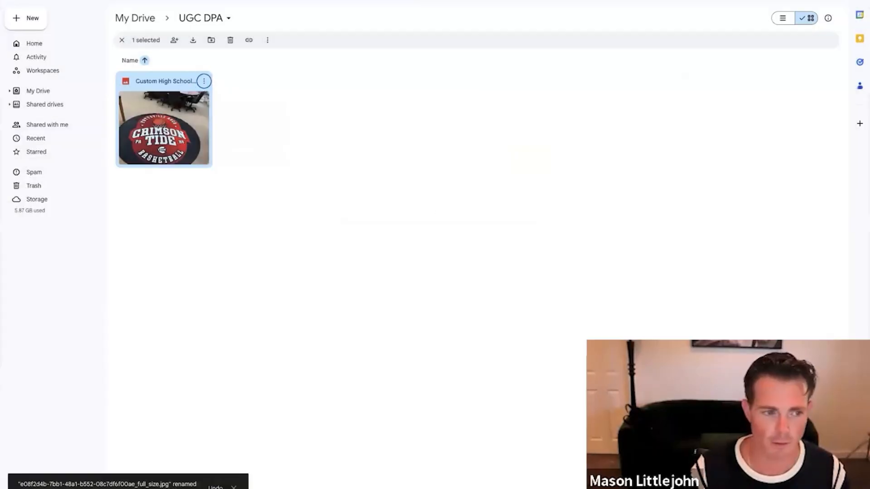
Open the renamed photo and set its general sharing access to Anyone with the link
click(204, 82)
double_click(166, 83)
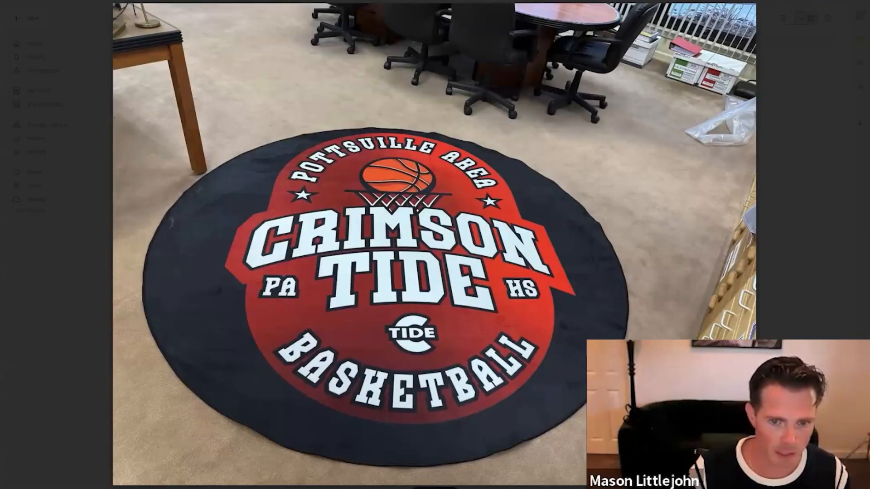
click(797, 1)
click(716, 11)
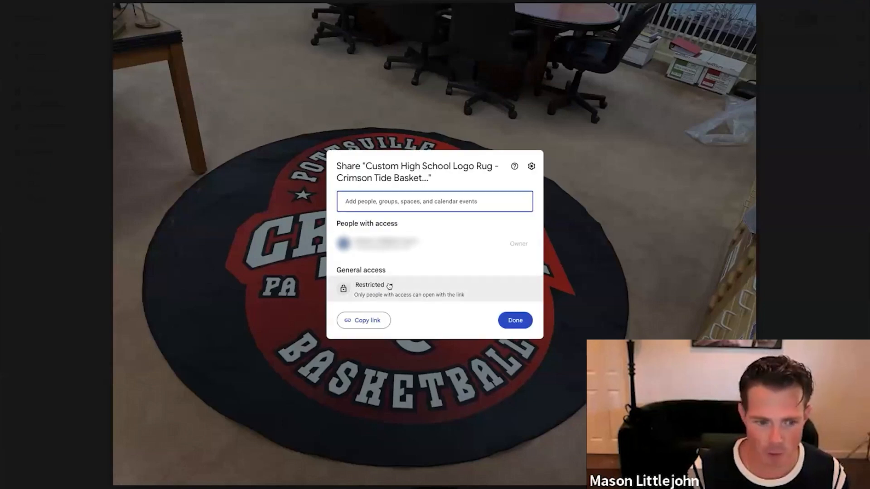
click(383, 285)
click(426, 359)
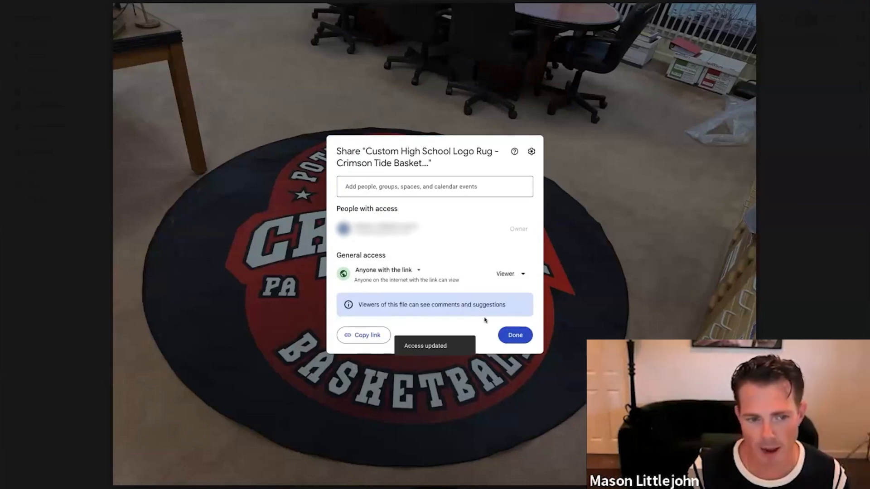
Copy the shared Crimson Tide photo's link and replace the image link in H3 of the catalog sheet with it
click(365, 336)
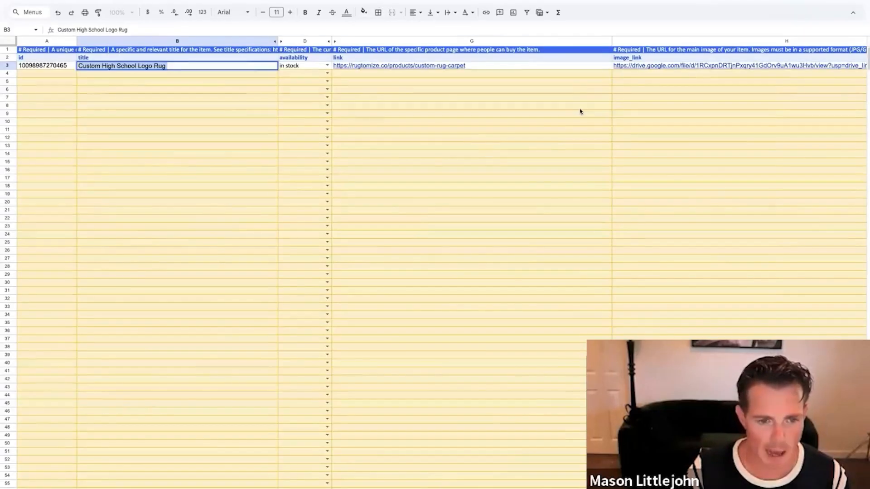
click(722, 66)
key(ctrl+v)
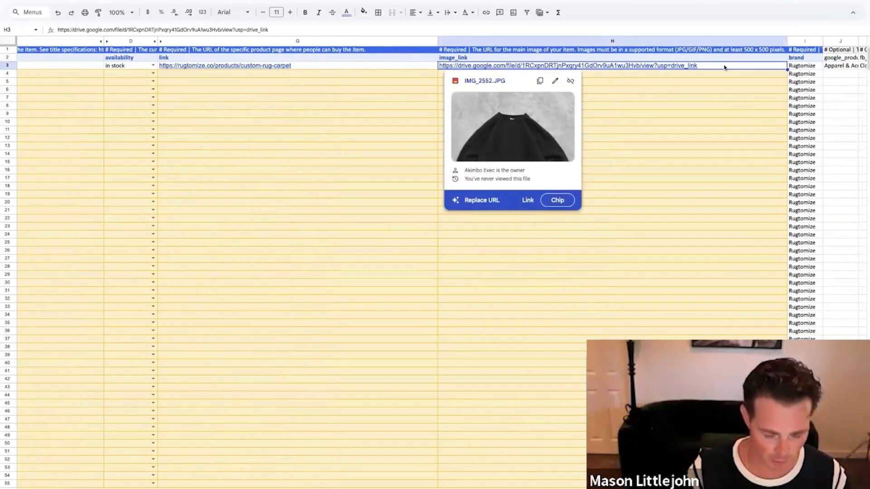
scroll(644, 103, left, 5)
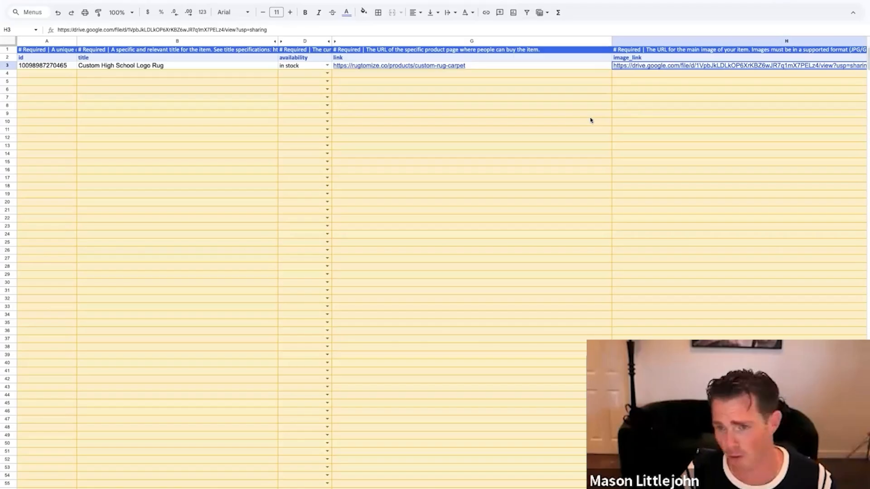
scroll(589, 139, right, 1)
scroll(588, 139, left, 1)
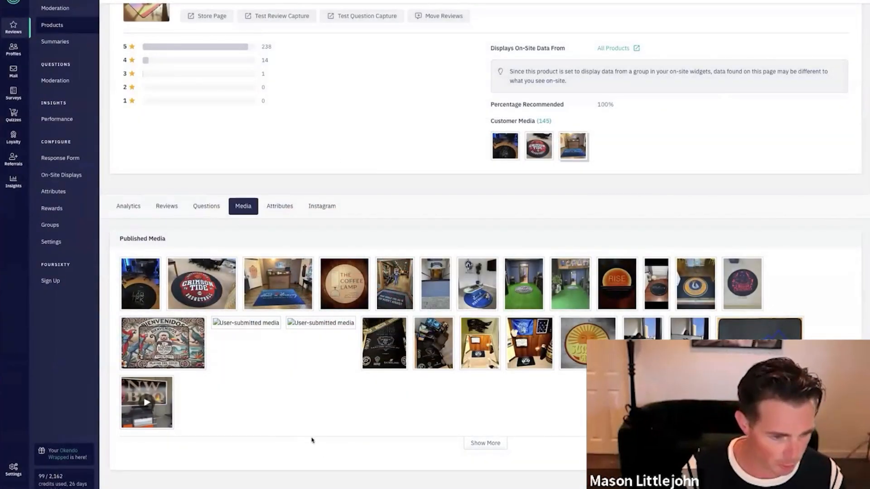
Download the Hands in Harmony rug photo from the product's published review media and upload it to the UGC DPA folder
click(278, 279)
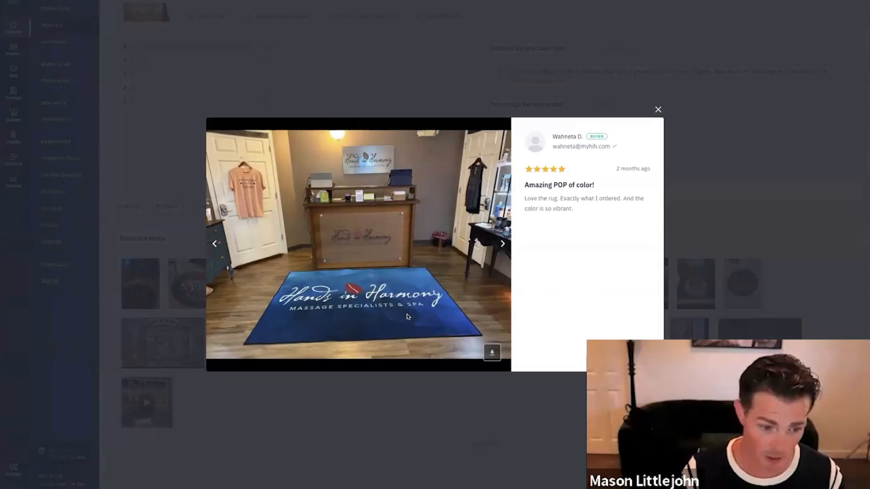
click(521, 436)
click(294, 271)
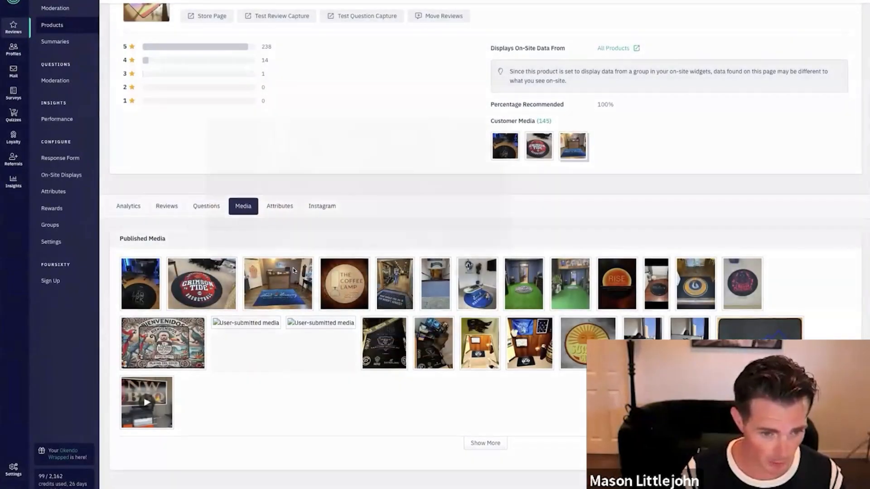
click(492, 352)
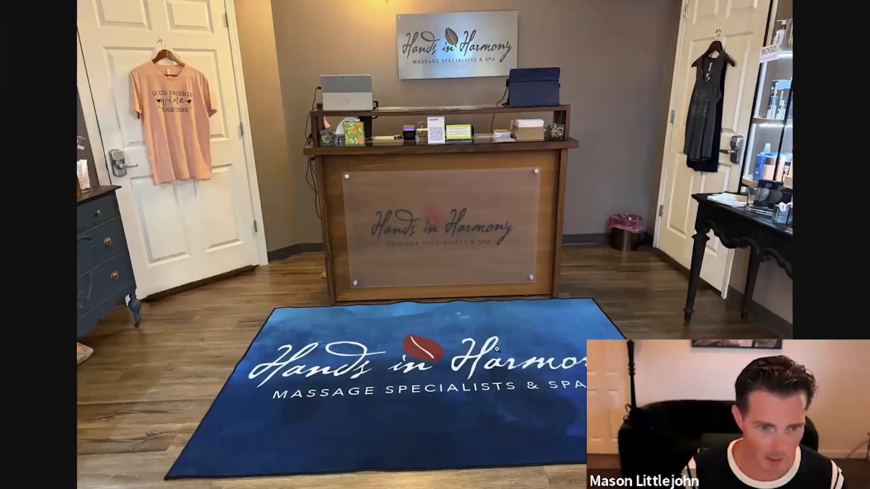
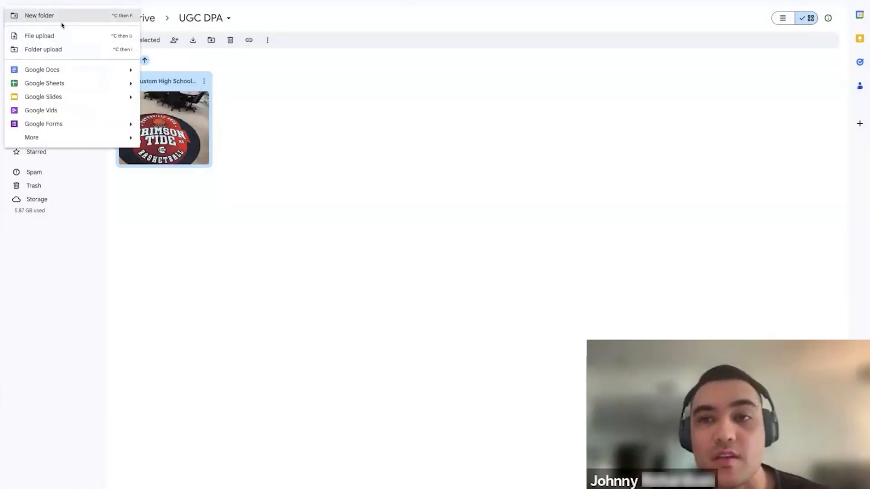
click(60, 36)
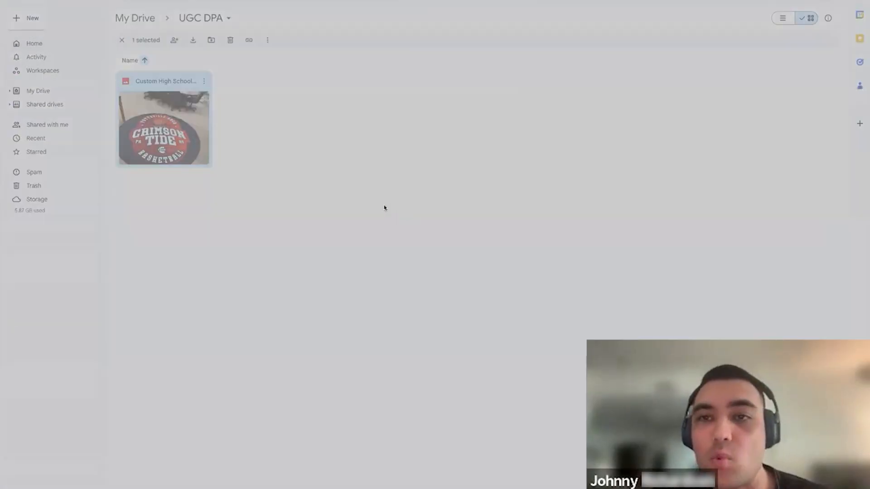
key(Escape)
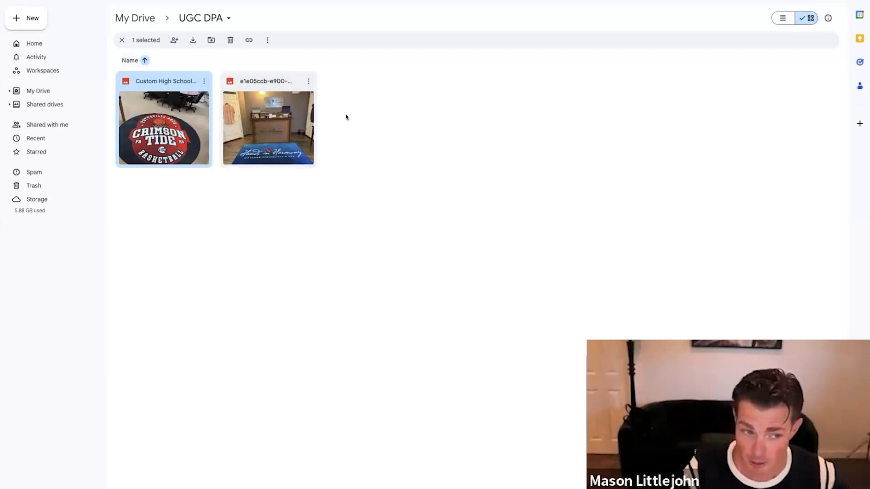
Open the uploaded spa rug photo and rename it "Custom Day Spa Logo Rug - Massage Specialists and Spa"
click(309, 81)
click(271, 99)
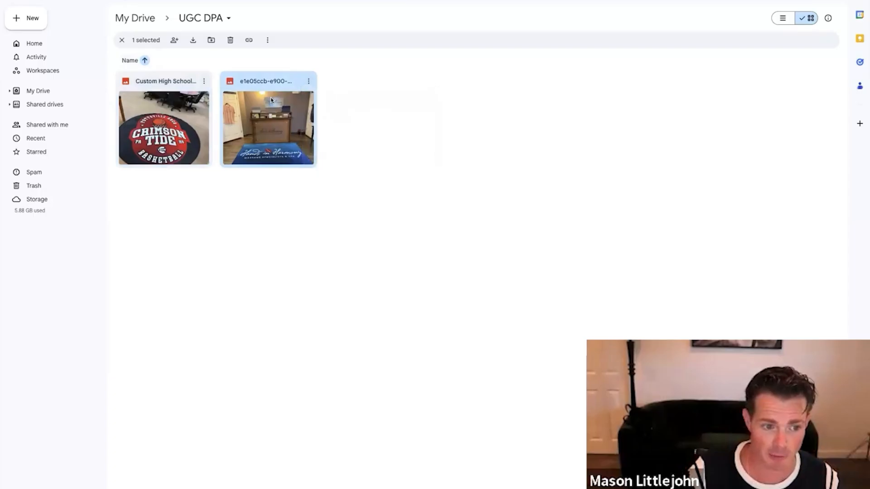
double_click(268, 105)
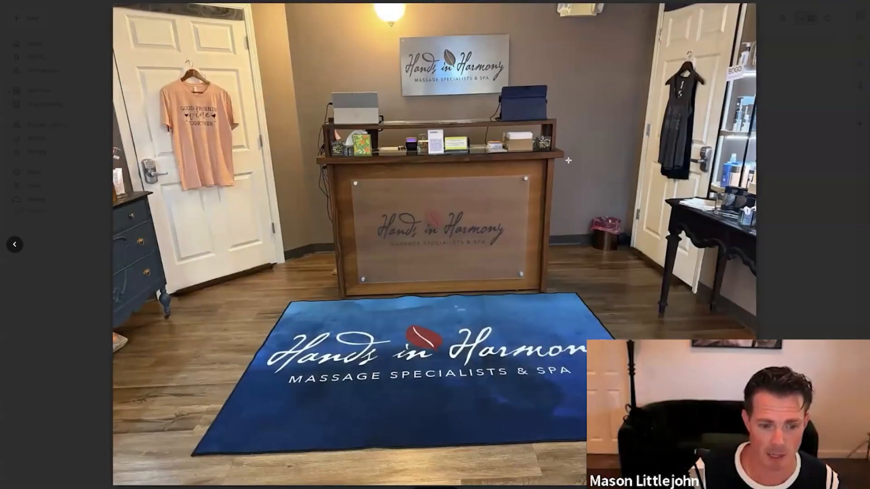
click(791, 17)
click(740, 33)
text(Custom Day Spa)
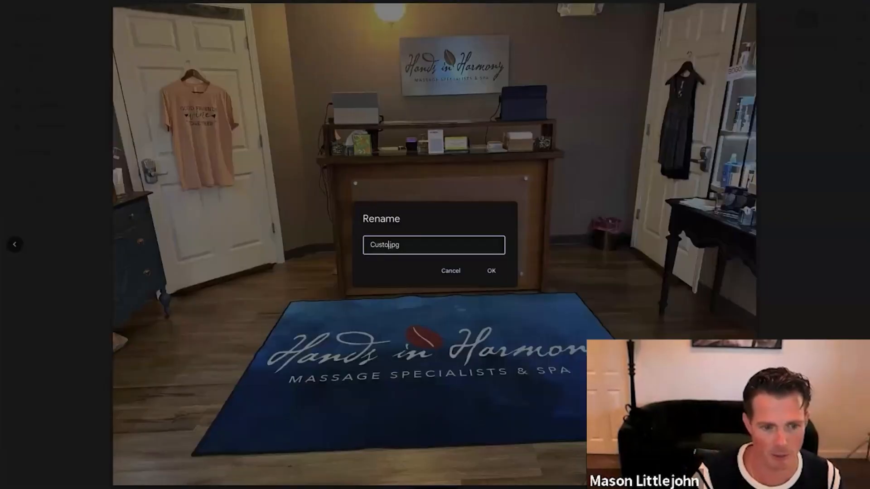
text( Logo Rug - Mas)
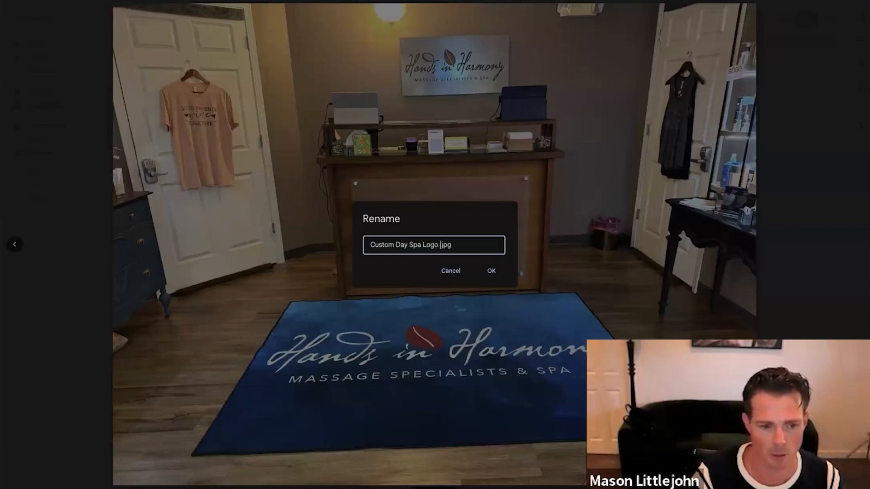
text(sage Spe)
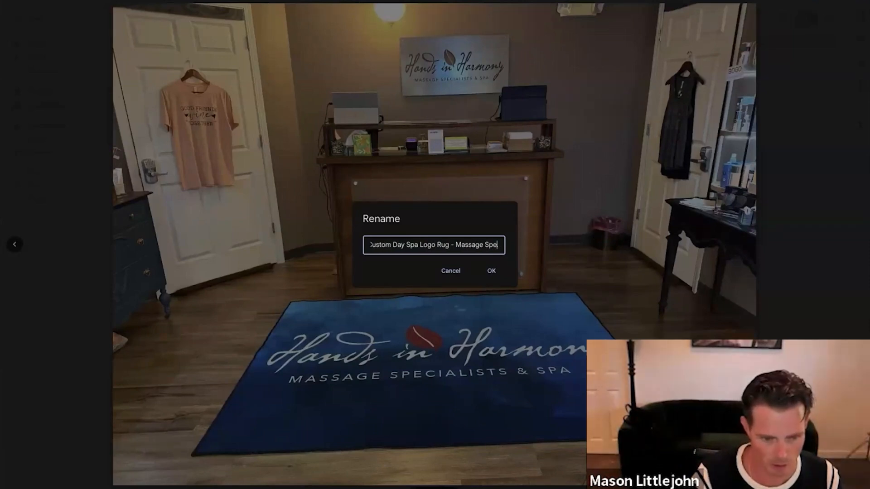
text(cialists and Spa)
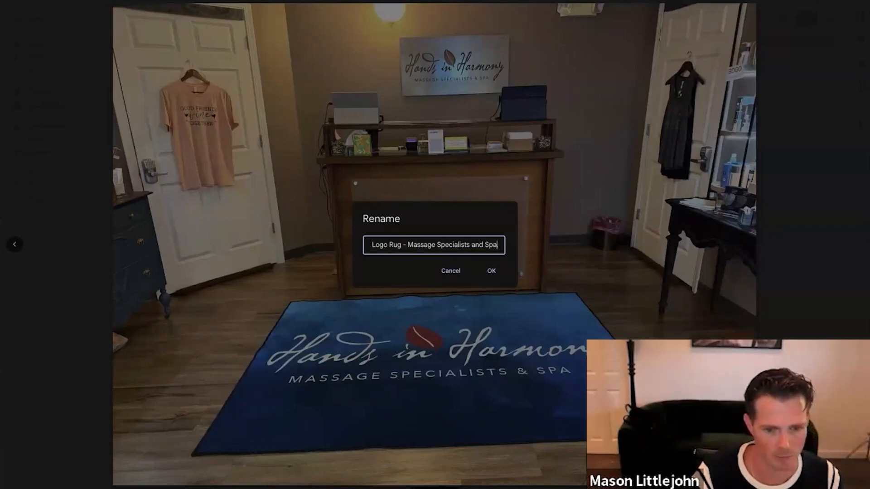
key(Return)
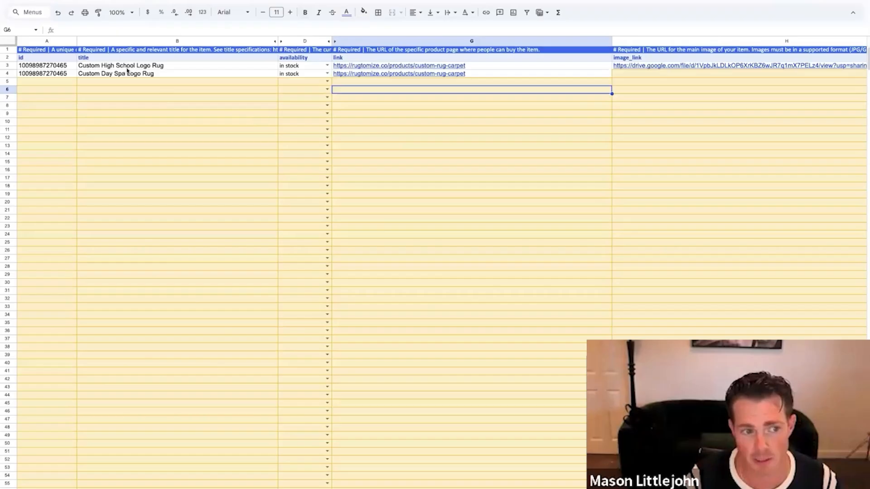
Set the spa rug photo's general access to Anyone with the link and paste its link into H4 of the sheet
click(128, 74)
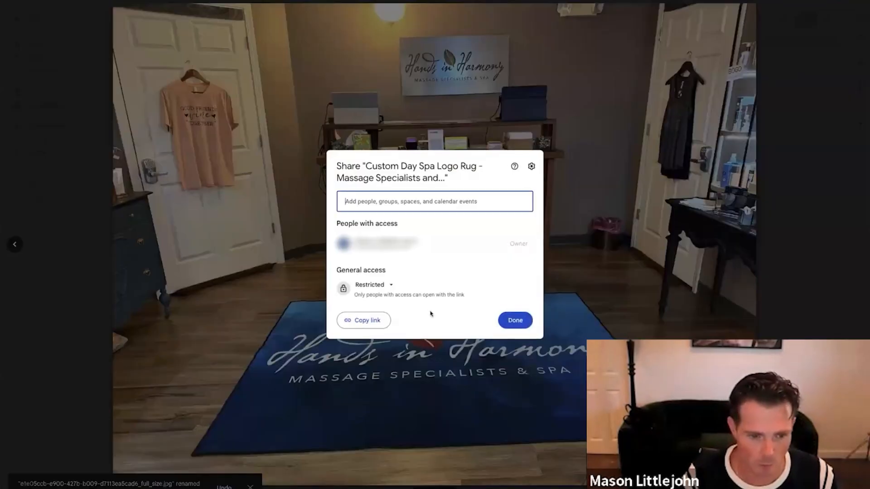
click(372, 284)
click(407, 358)
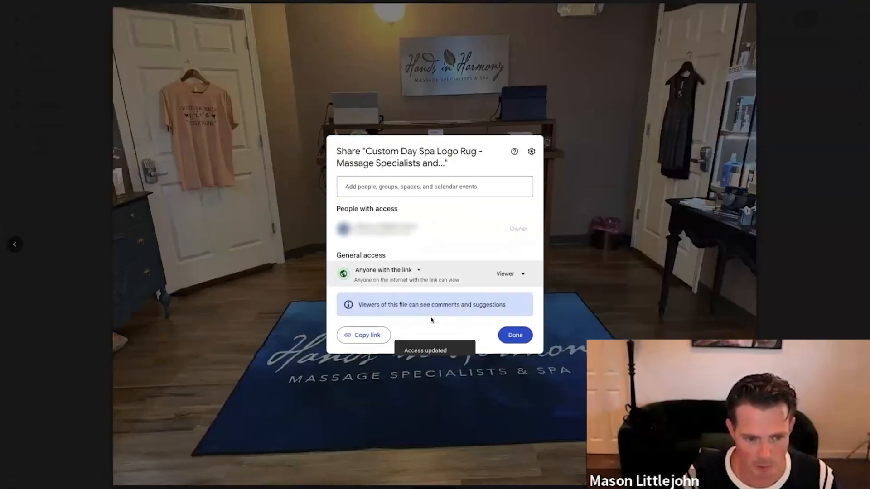
click(364, 335)
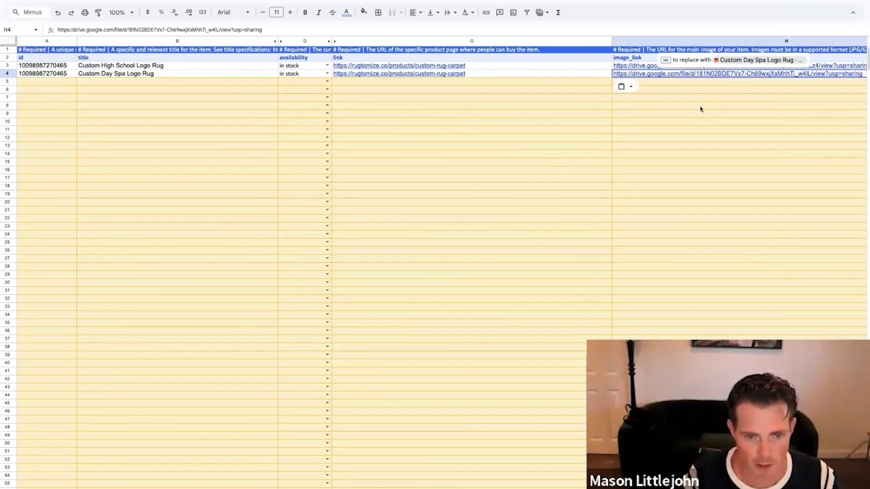
Copy the product ID from A4 into A5:A6
click(45, 73)
key(ctrl+c)
drag(59, 82, 56, 98)
key(ctrl+v)
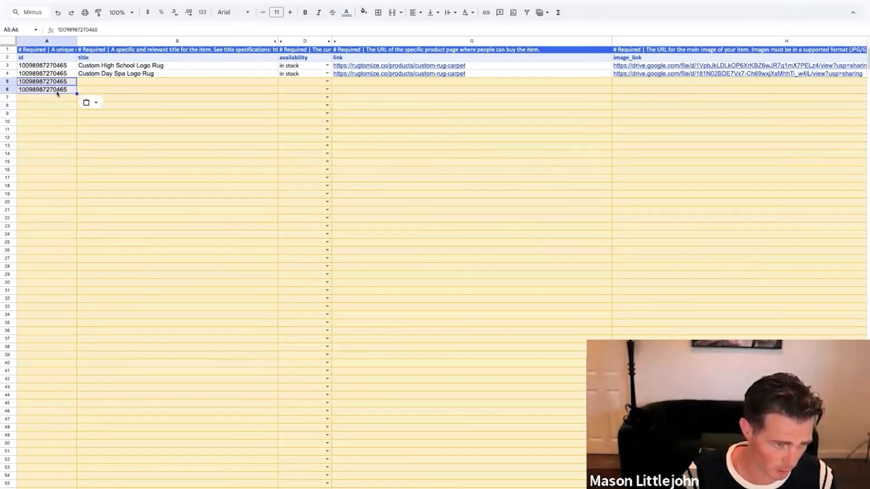
click(86, 98)
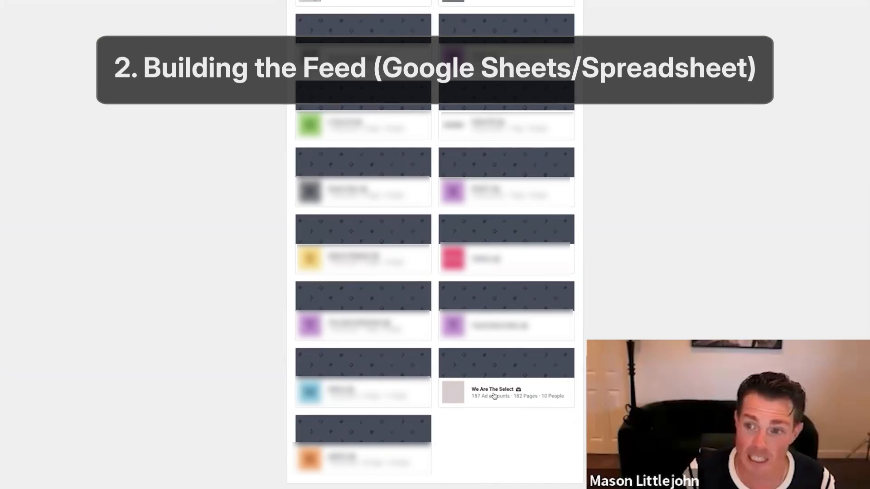
Open the We Are The Select business portfolio in Meta Business Suite and view Catalog_Akimbo_Cement among its catalog data sources
click(493, 396)
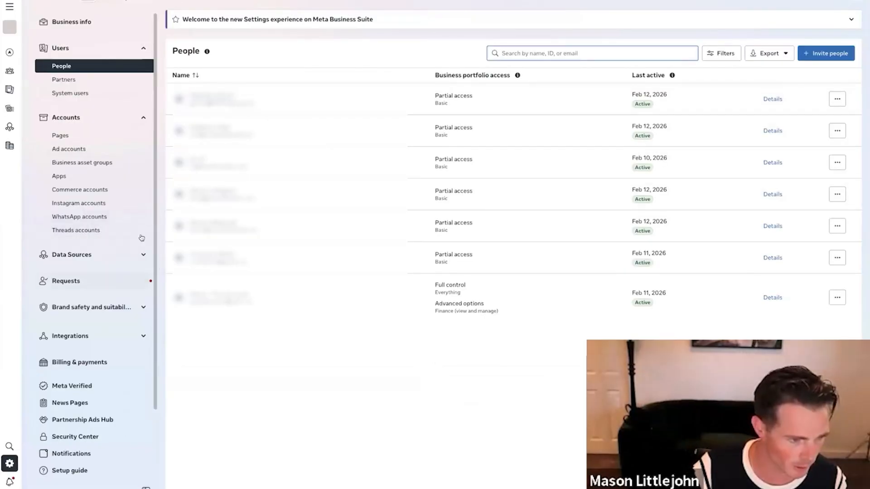
click(142, 256)
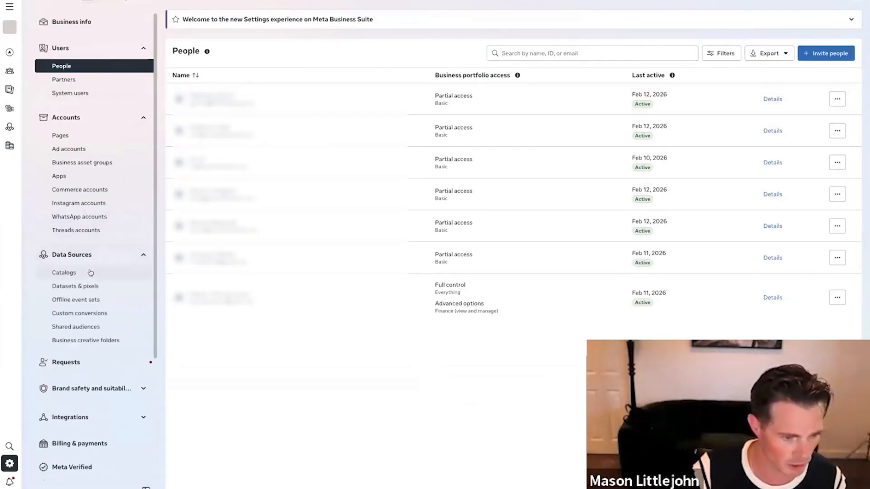
click(89, 272)
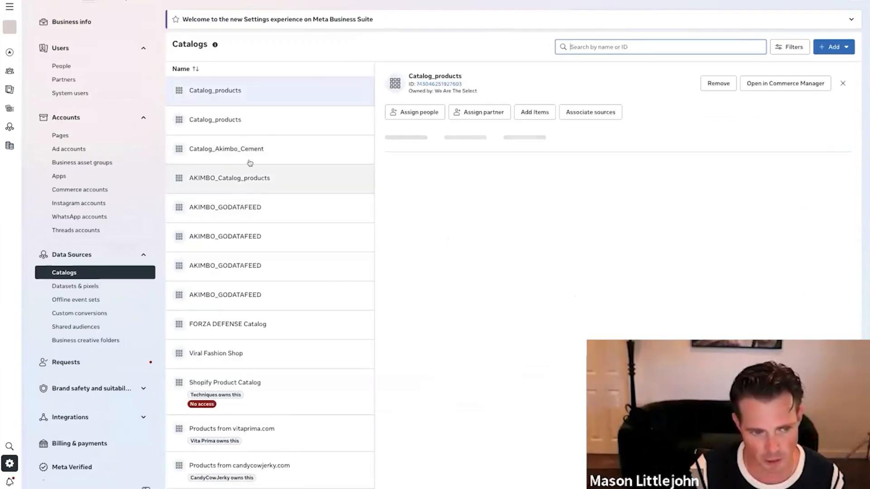
click(248, 156)
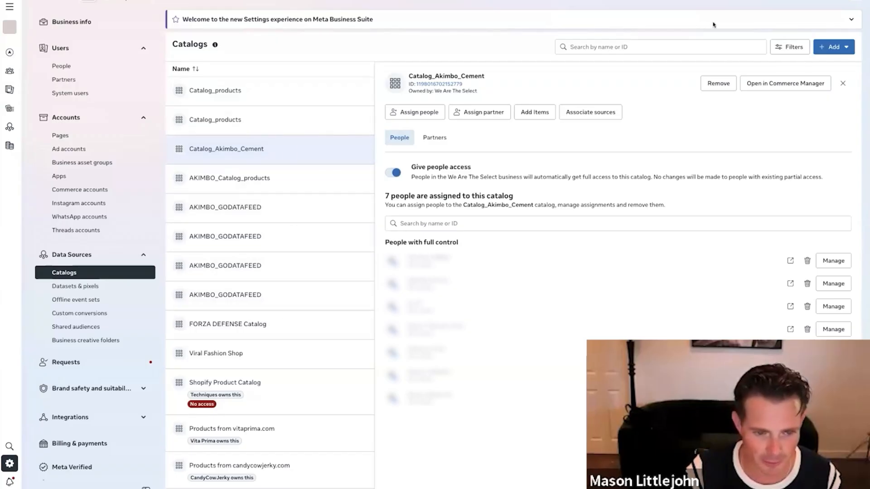
click(833, 47)
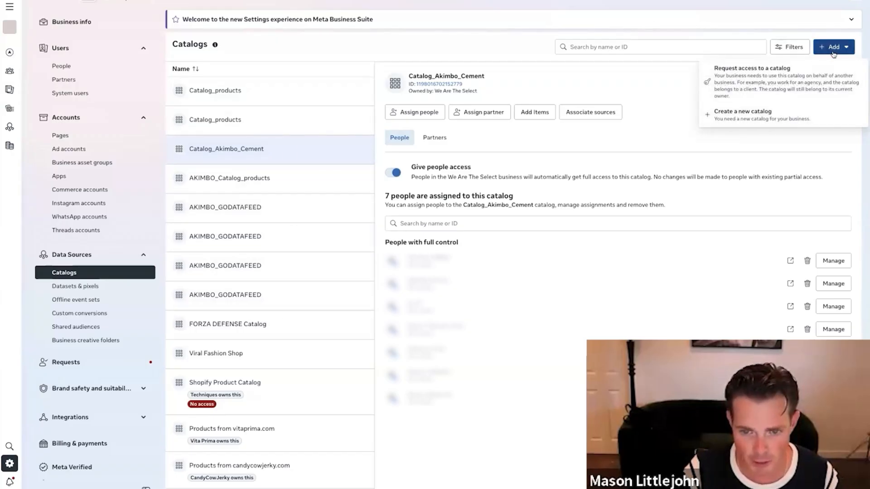
click(777, 109)
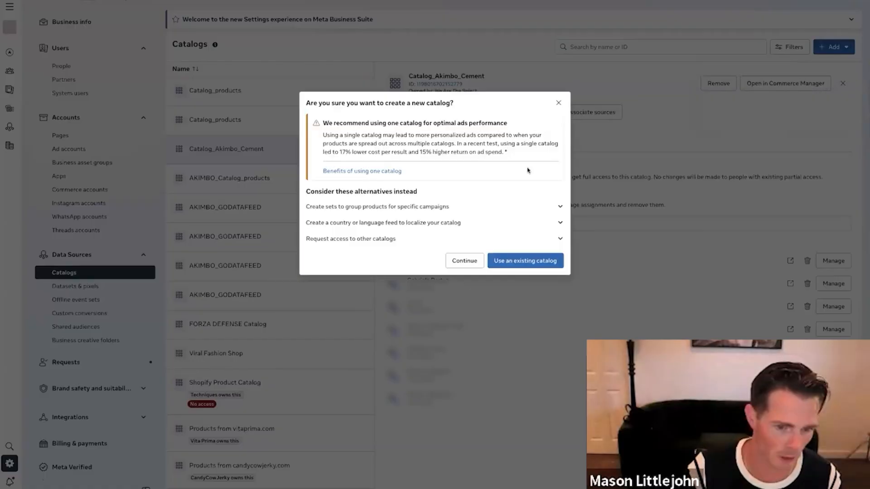
click(558, 104)
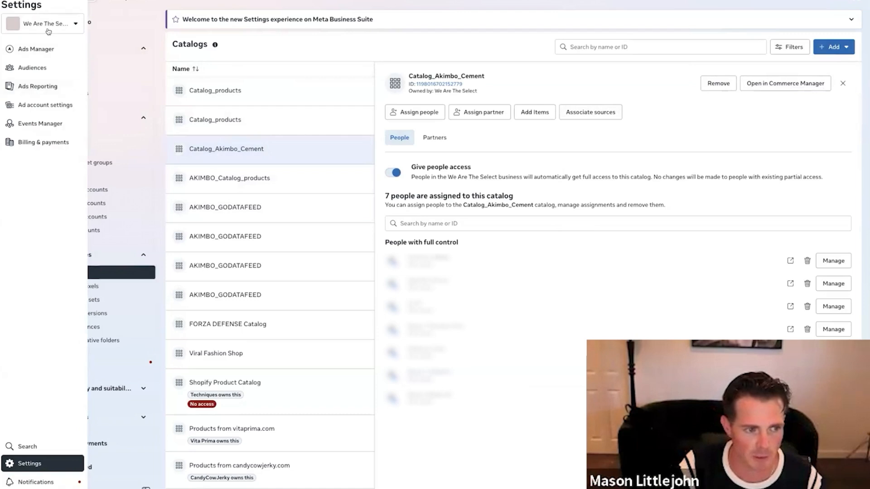
Switch to the Custom Rug Rugtomize business portfolio and look through its catalogs
click(48, 25)
scroll(120, 177, down, 5)
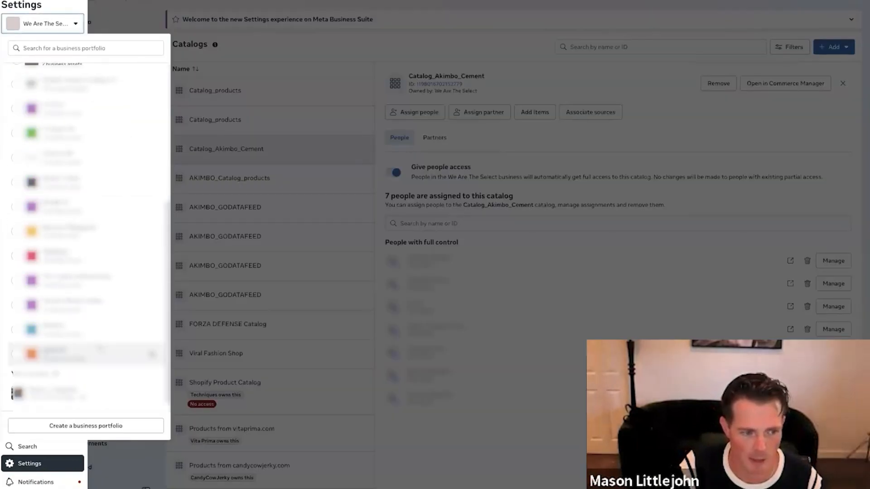
scroll(100, 349, up, 5)
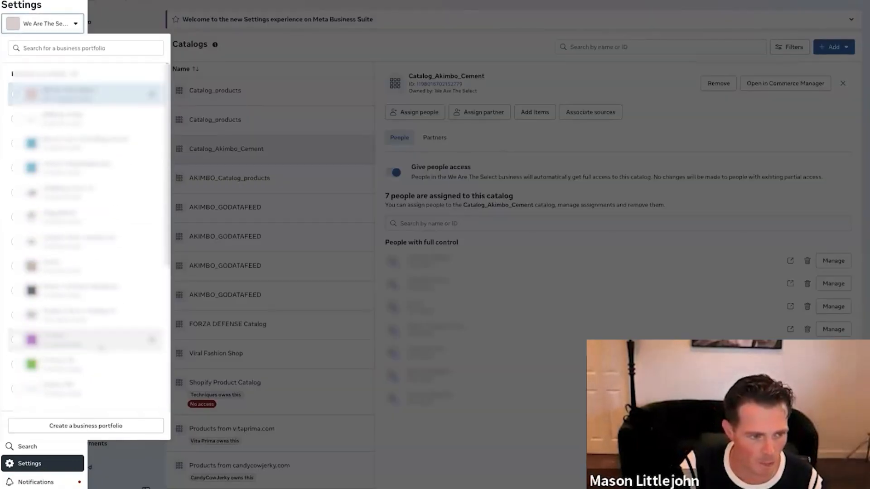
key(Escape)
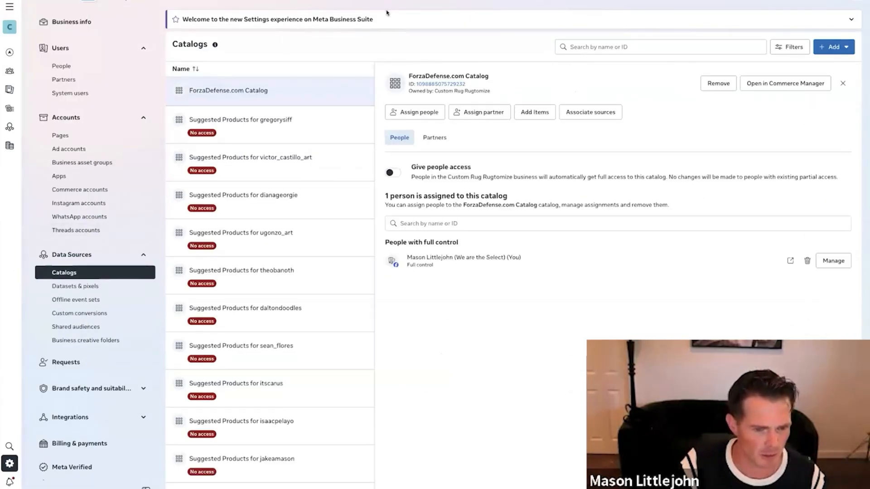
scroll(299, 227, down, 3)
scroll(299, 227, up, 3)
Start creating a new catalog in the Custom Rug Rugtomize portfolio, continuing past the recommendation to use one catalog
click(834, 47)
click(793, 116)
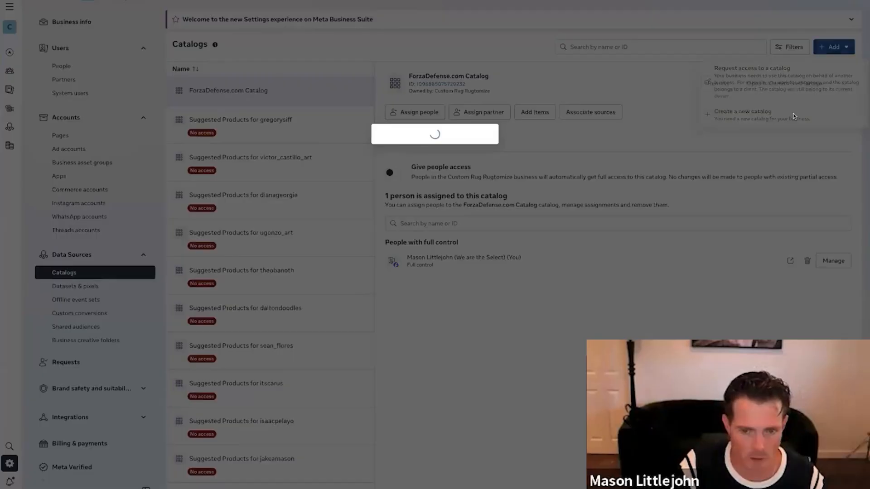
click(451, 207)
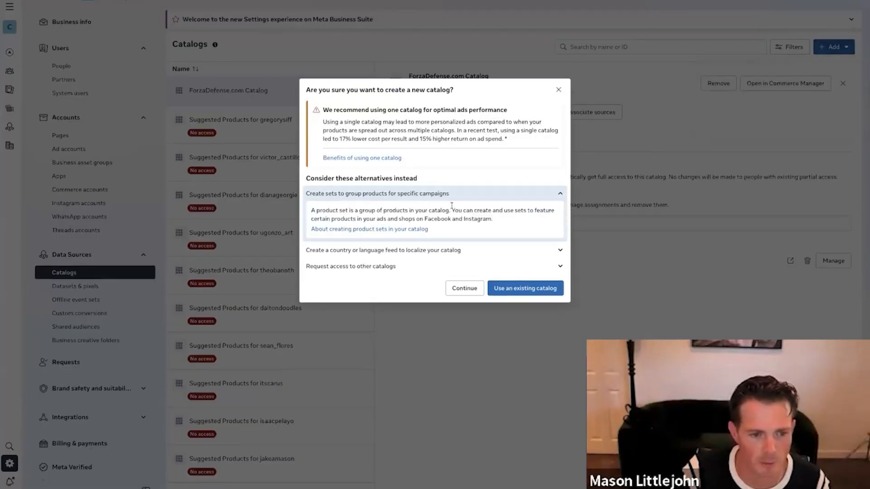
click(468, 193)
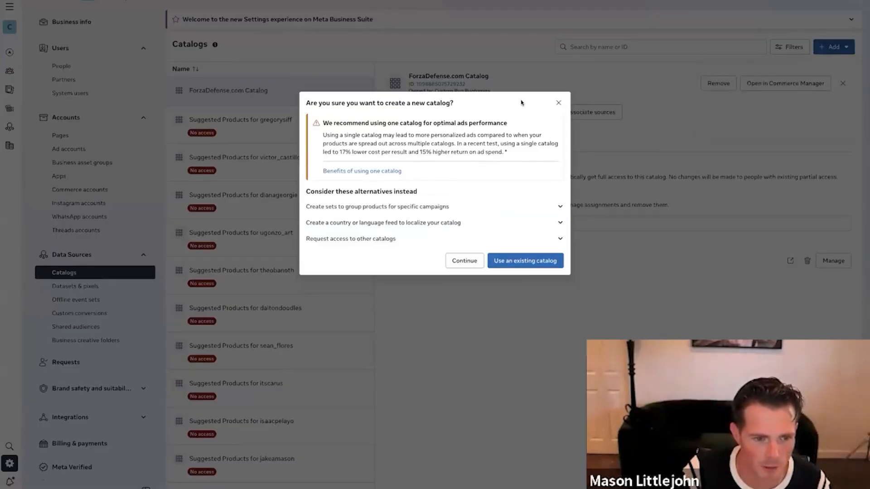
click(461, 261)
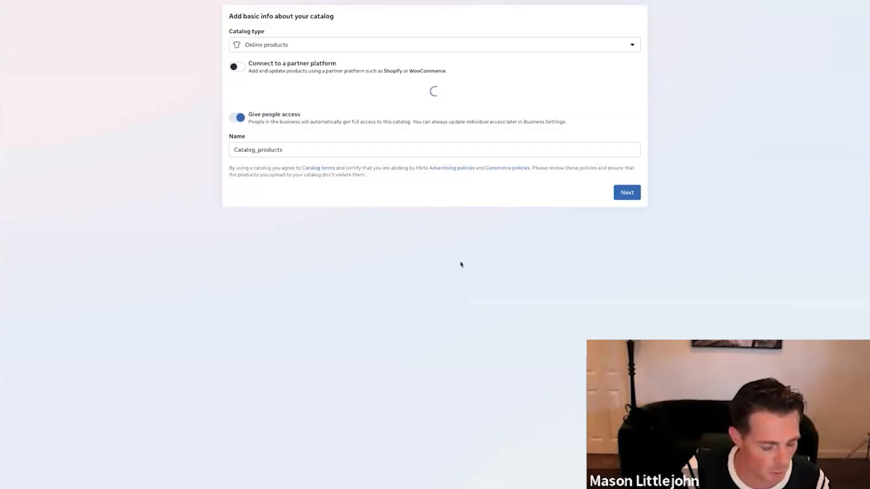
Name the online products catalog Rugtomize UGC DPA CATALOG and proceed through its event tracking connections
double_click(274, 161)
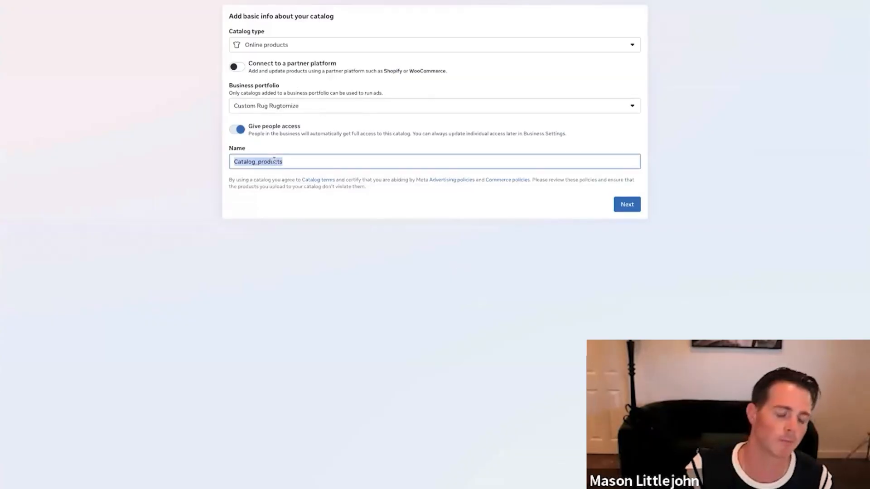
text(Rugtomi)
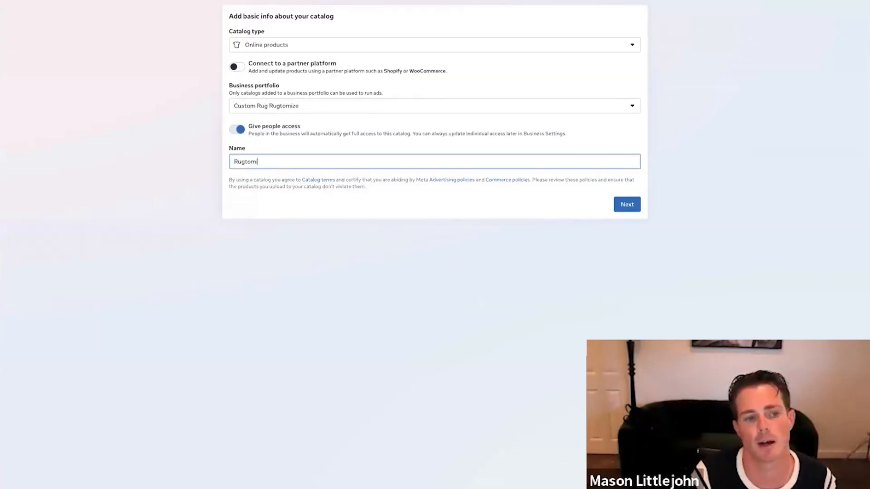
text(ze UGC DPA CATALOG)
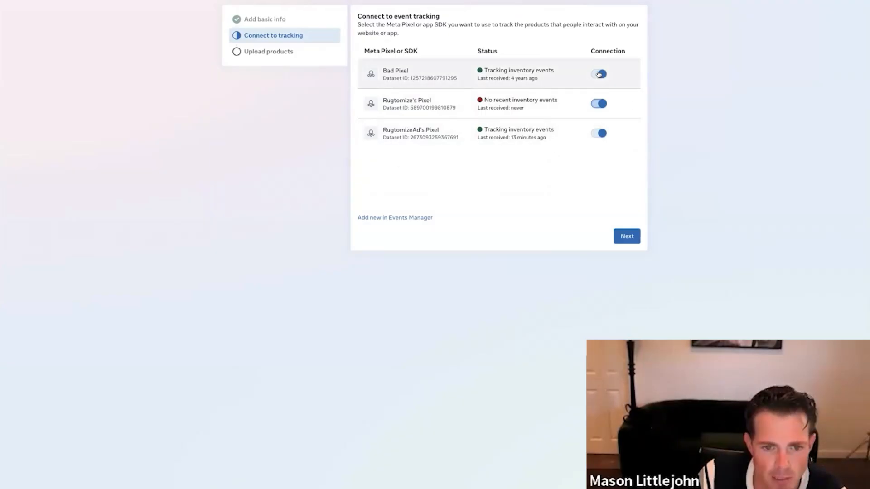
click(628, 240)
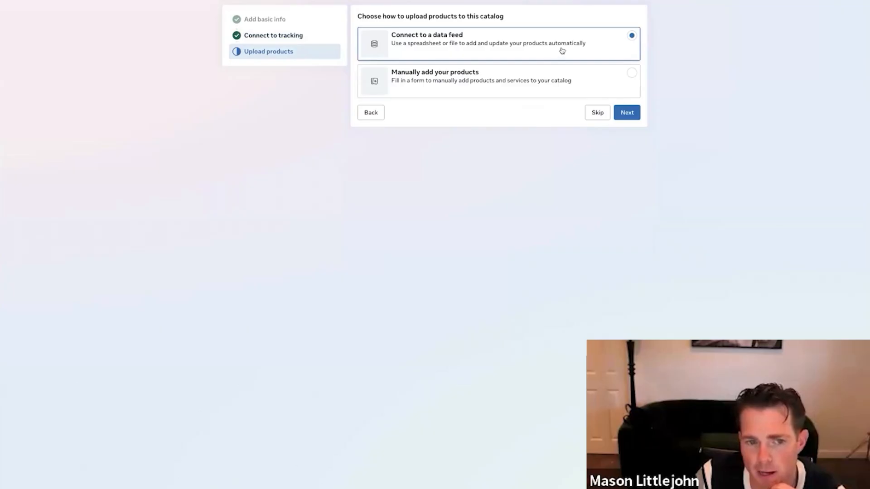
Choose a data feed for uploading products and keep Commerce Manager as the file's format platform
click(637, 112)
click(118, 39)
click(93, 42)
click(94, 41)
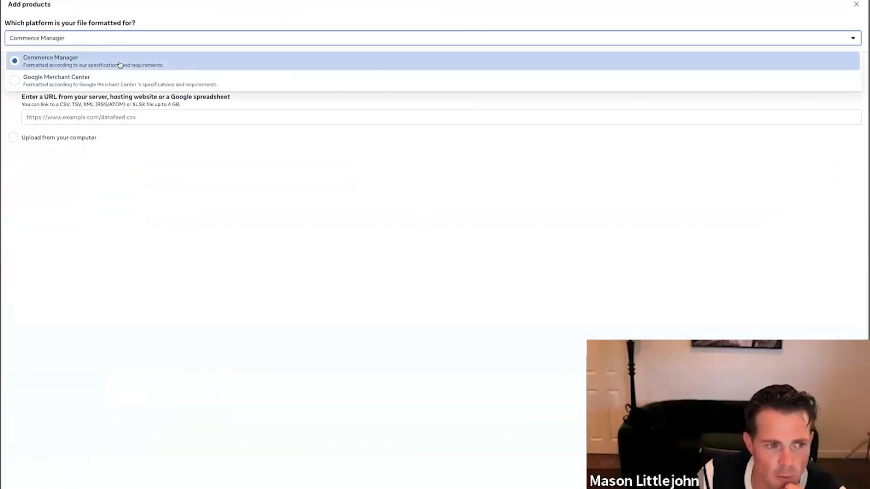
click(120, 64)
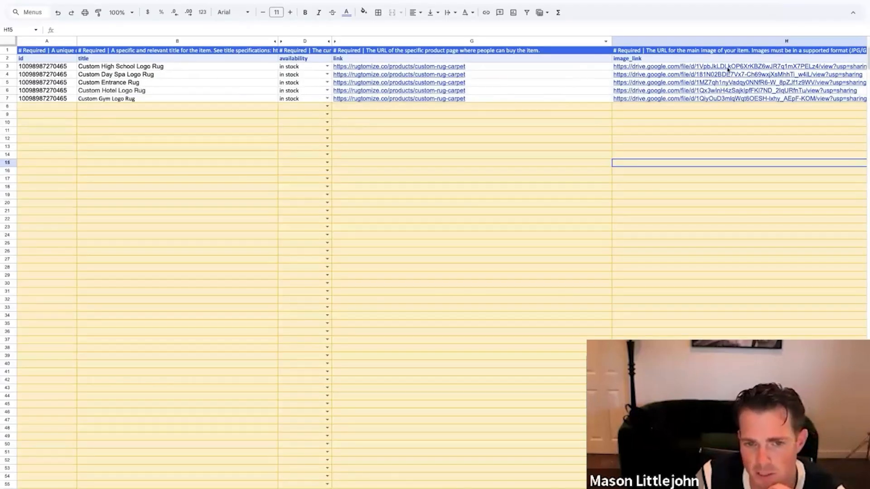
Copy the sharing link of Rugtomize_catalog_products_UGC.xlsx and enter it as the data feed's Google Sheets URL
scroll(728, 69, right, 5)
scroll(544, 91, left, 5)
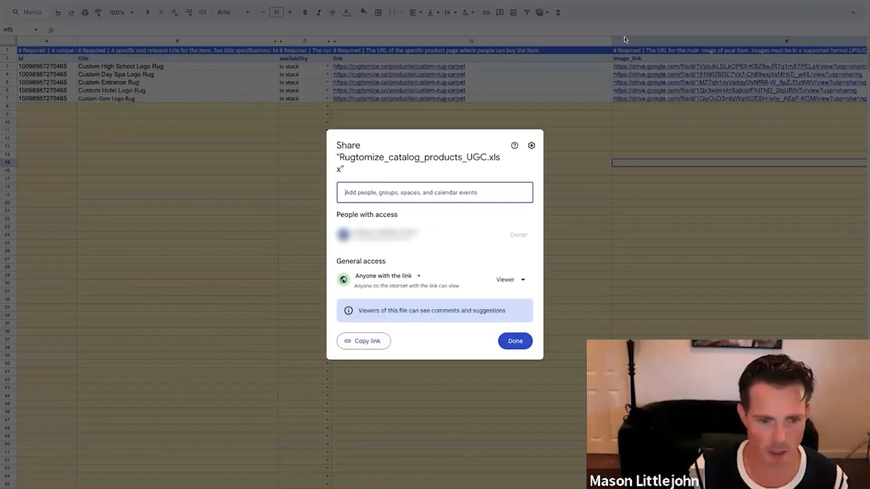
click(384, 345)
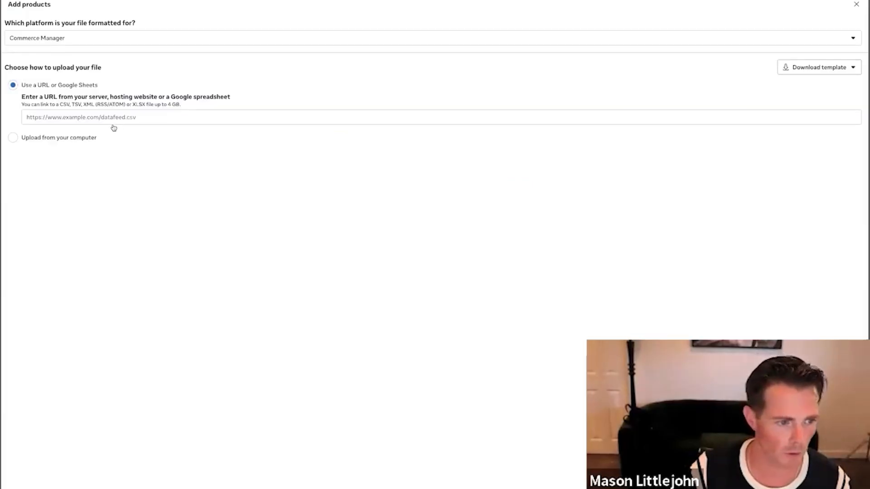
click(113, 117)
key(ctrl+v)
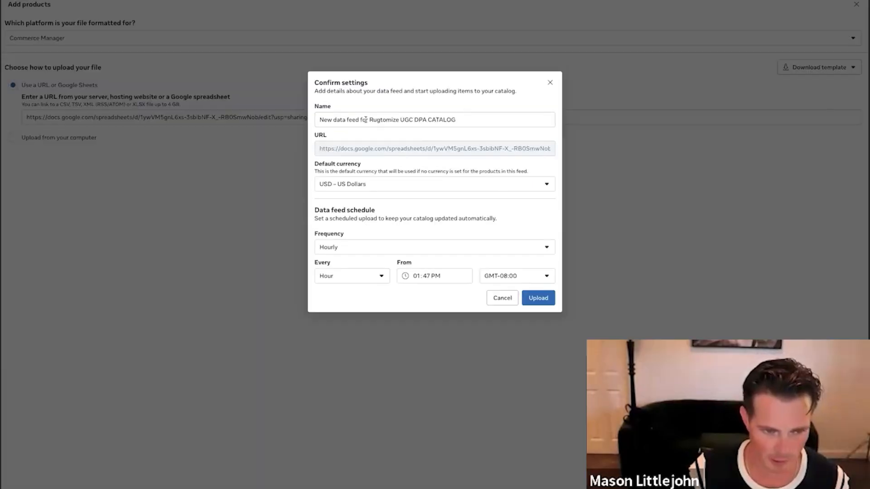
Review the data feed's name and its available upload frequencies in the feed settings
click(400, 120)
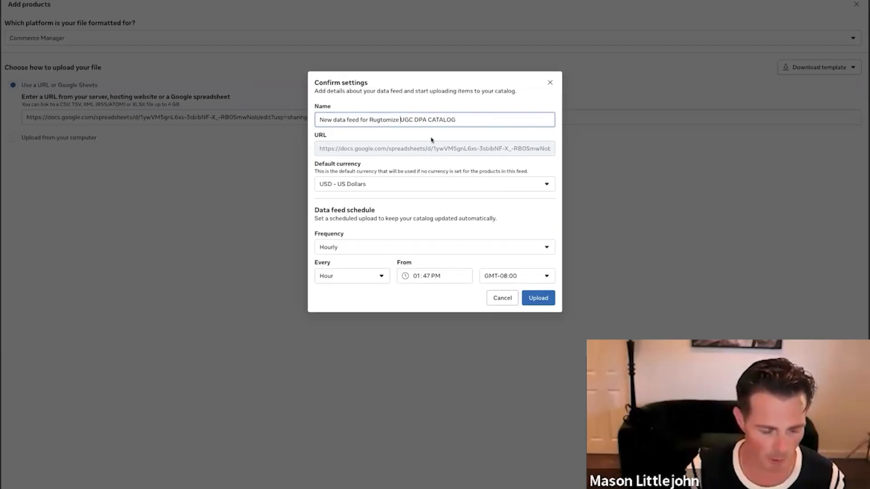
click(394, 249)
click(394, 250)
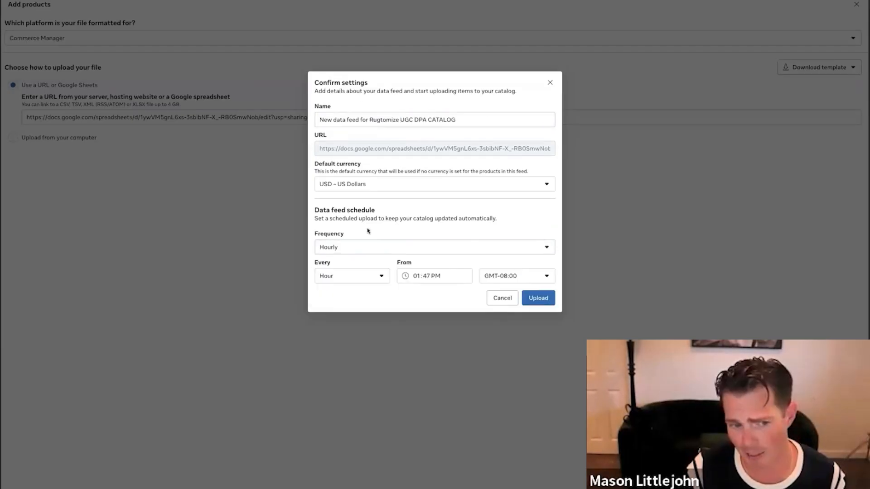
click(344, 252)
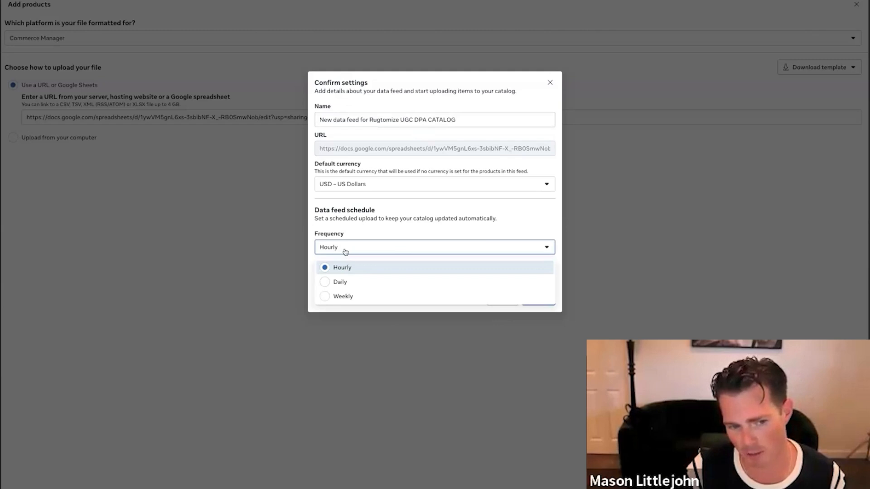
click(345, 252)
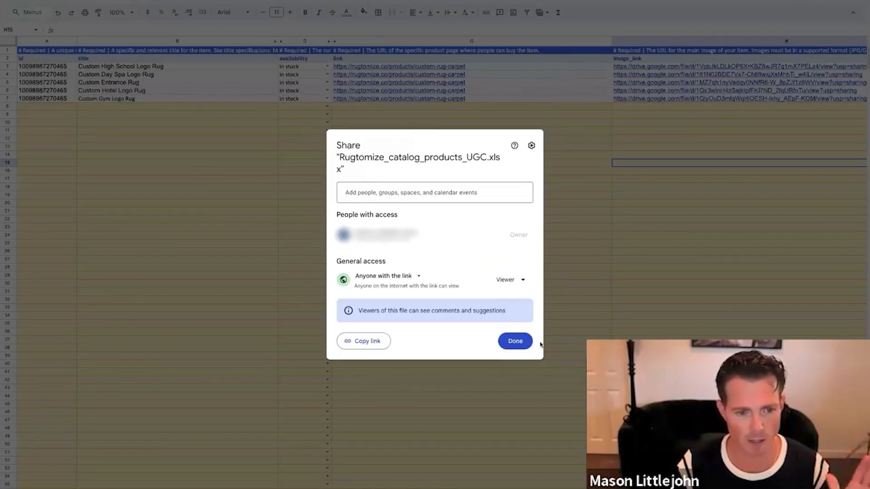
In the product sheet, switch the Custom Gym Logo Rug's availability to out of stock and back to in stock
click(515, 341)
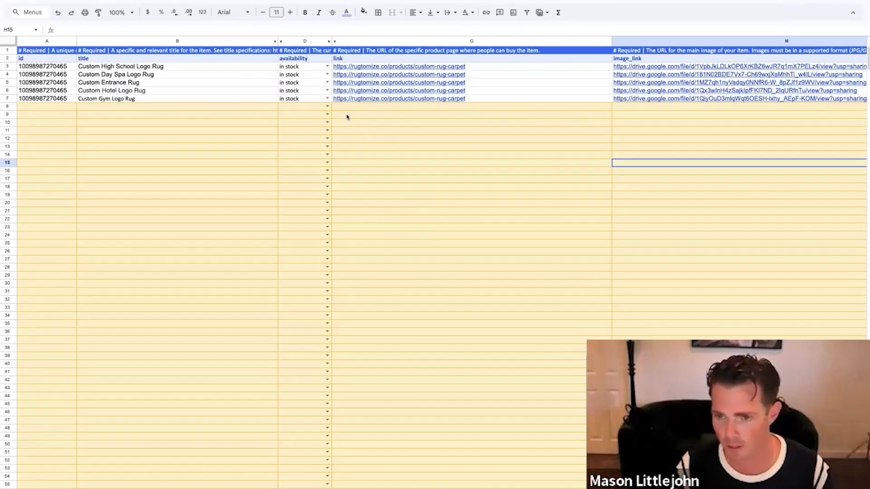
click(306, 100)
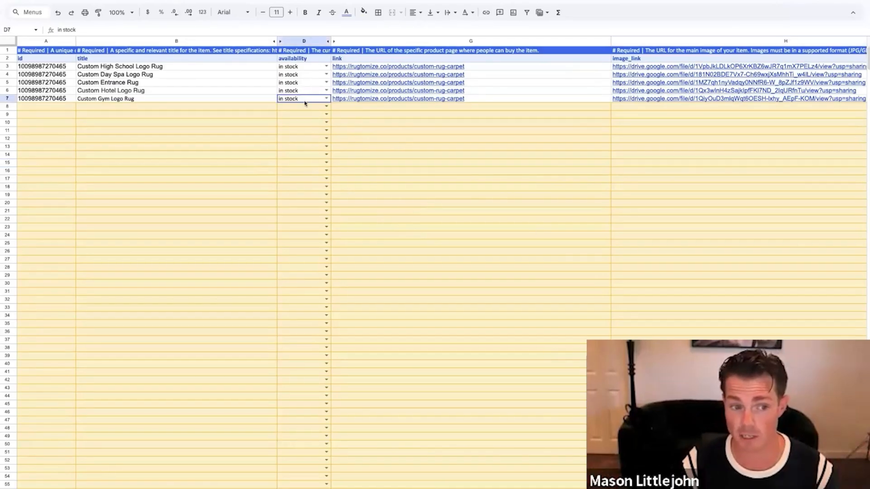
click(326, 99)
click(295, 122)
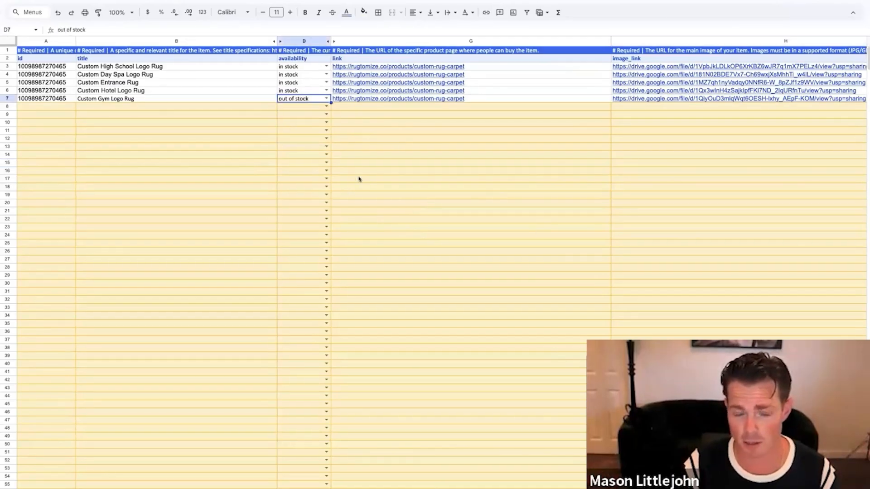
click(326, 99)
click(292, 109)
click(429, 186)
Match the text formatting of the Custom Gym Logo Rug title in B7 to the title in B5
double_click(175, 84)
click(174, 103)
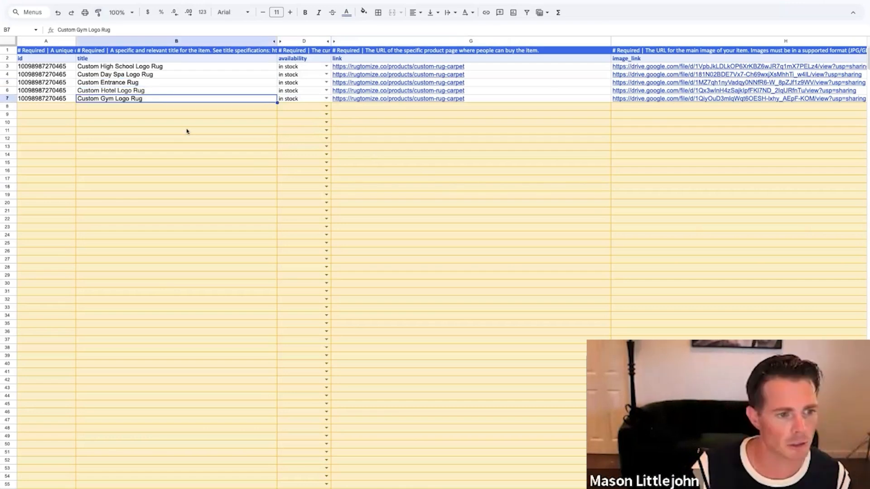
click(185, 130)
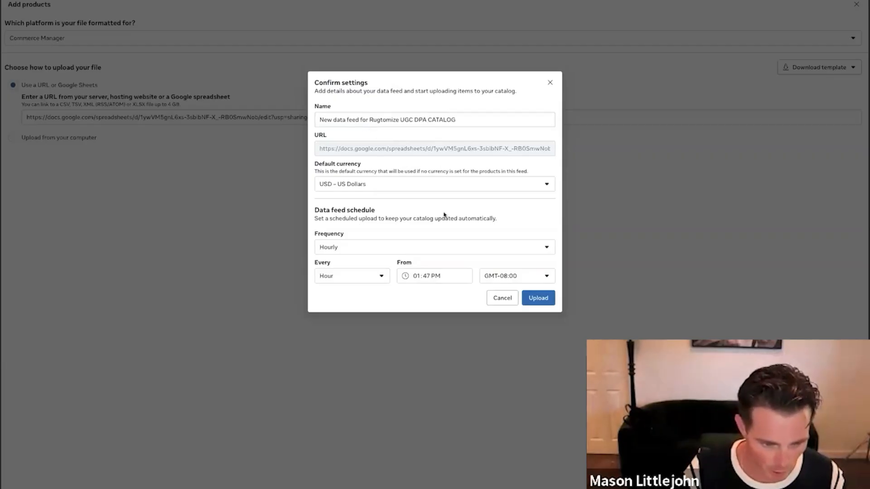
Set the hourly data feed's start time to 01:00 PM and upload the feed
click(417, 280)
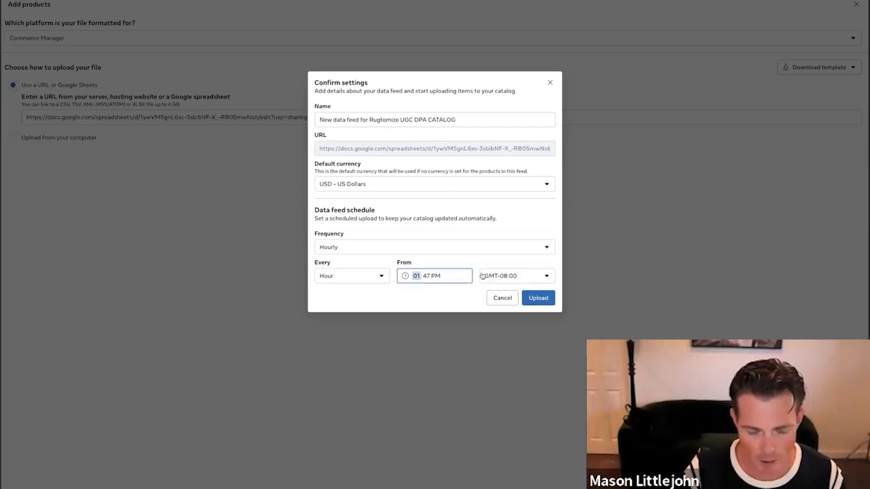
click(426, 277)
text(00)
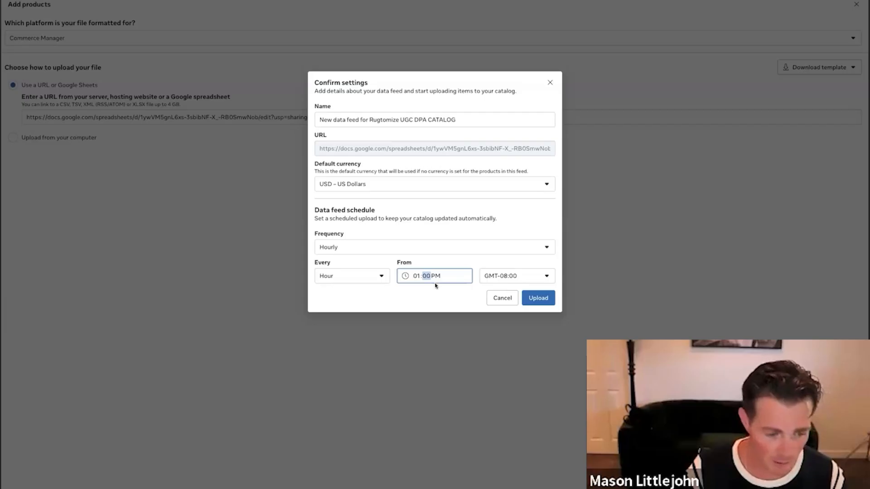
click(538, 297)
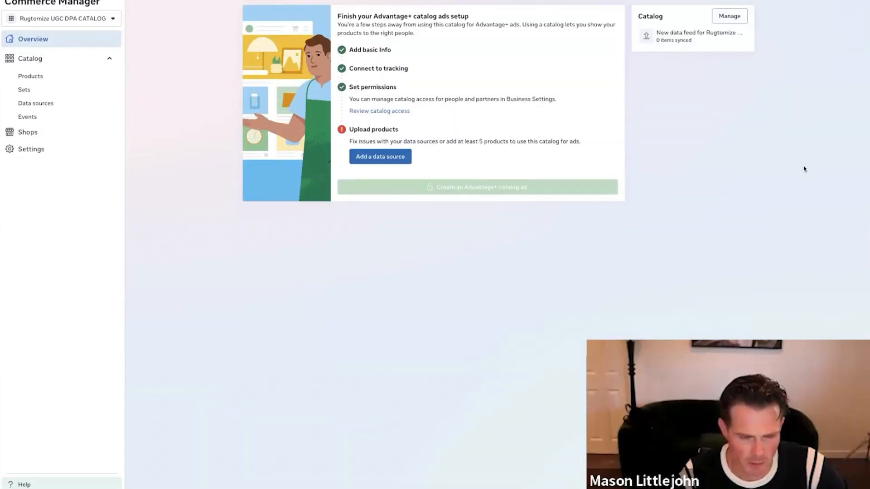
Open the new catalog's data source, dismiss the page tip and examine why items were not uploaded
click(374, 155)
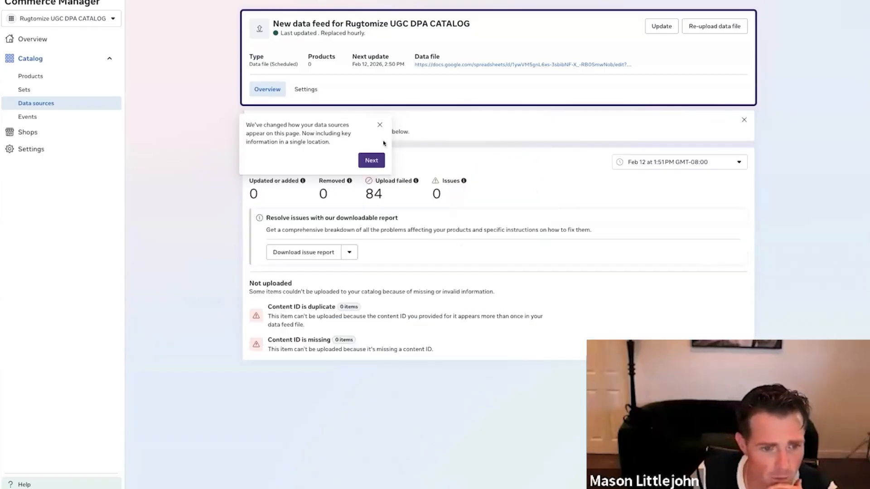
click(379, 125)
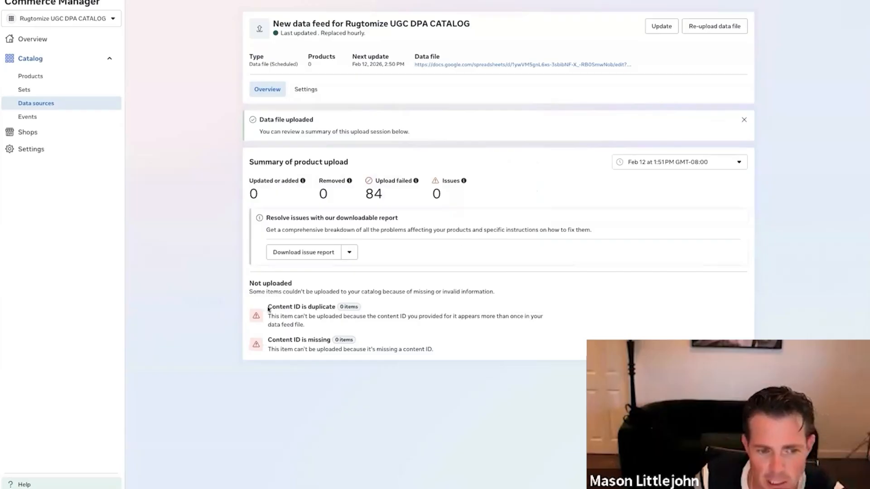
drag(269, 309, 260, 311)
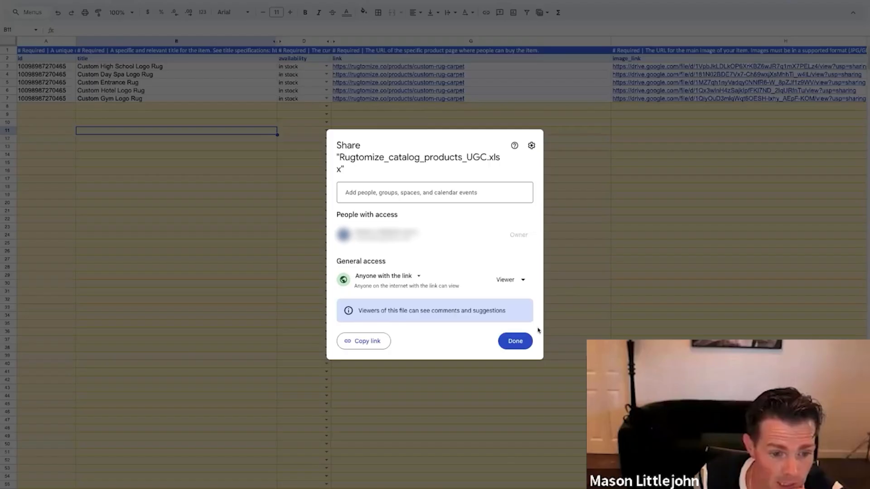
click(515, 340)
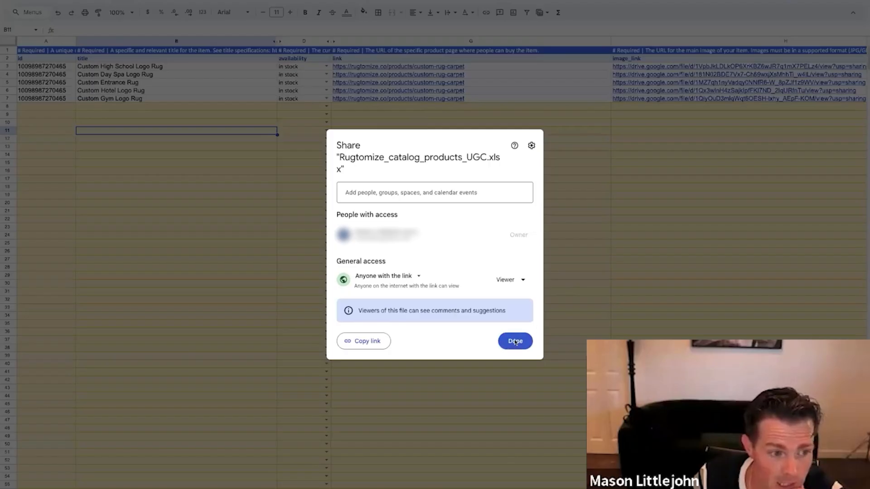
click(63, 67)
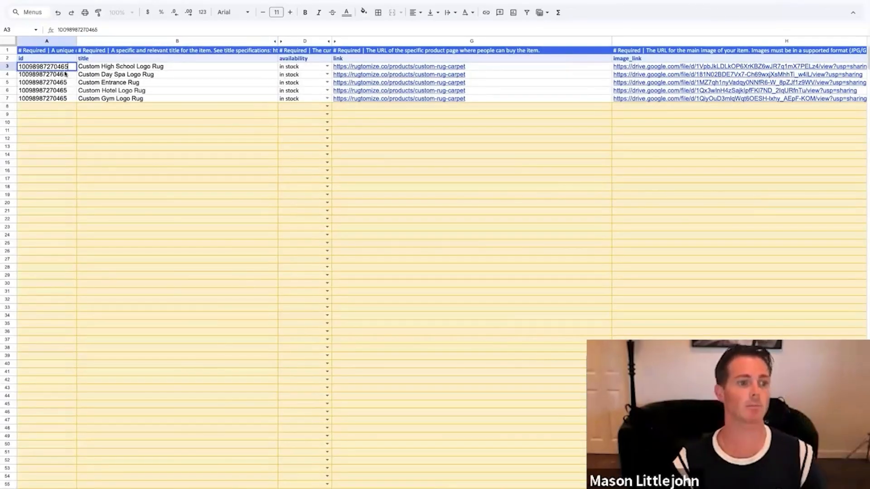
click(74, 76)
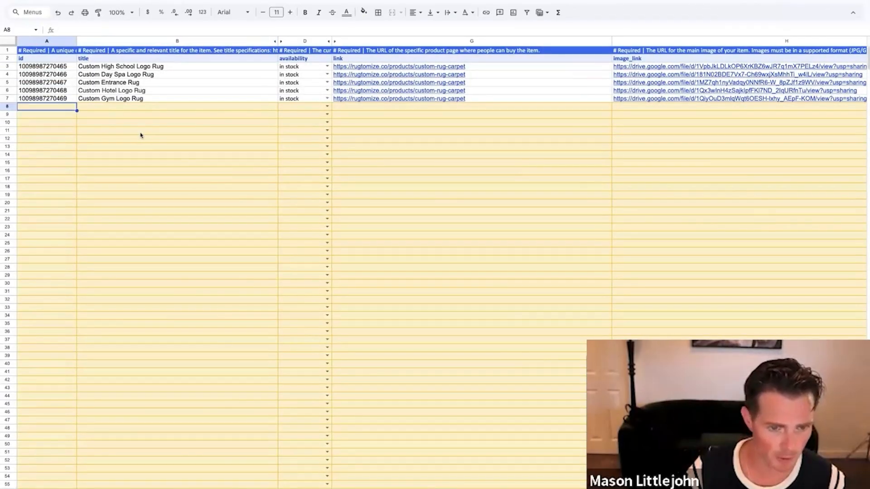
Delete the empty highlighted rows 8 to 79 below the products and check the availability dropdown in D8
click(5, 106)
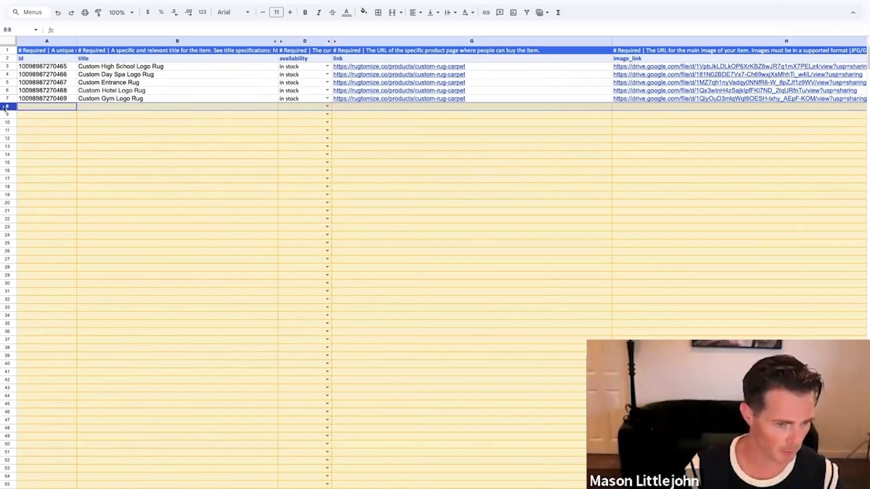
scroll(8, 177, down, 10)
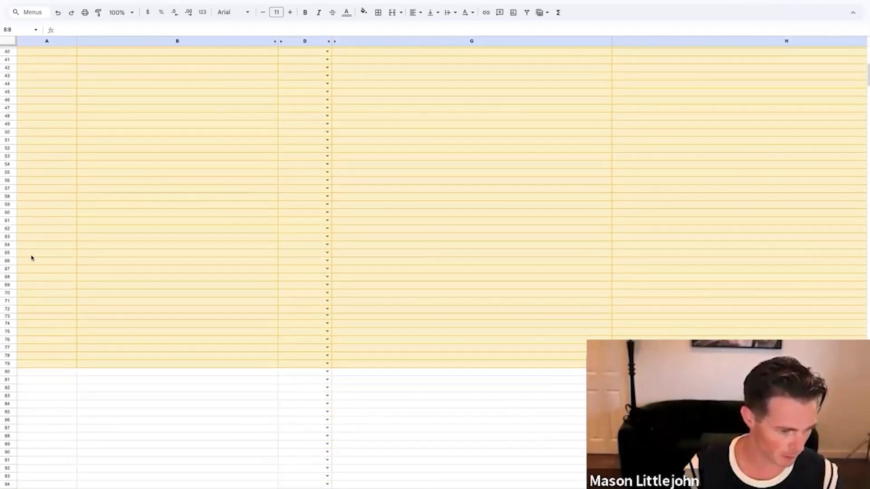
shift+click(3, 363)
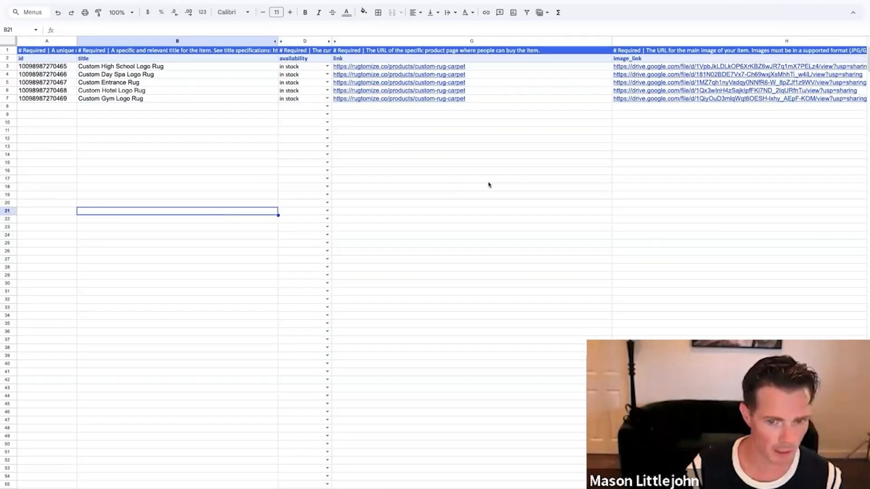
click(327, 106)
click(376, 107)
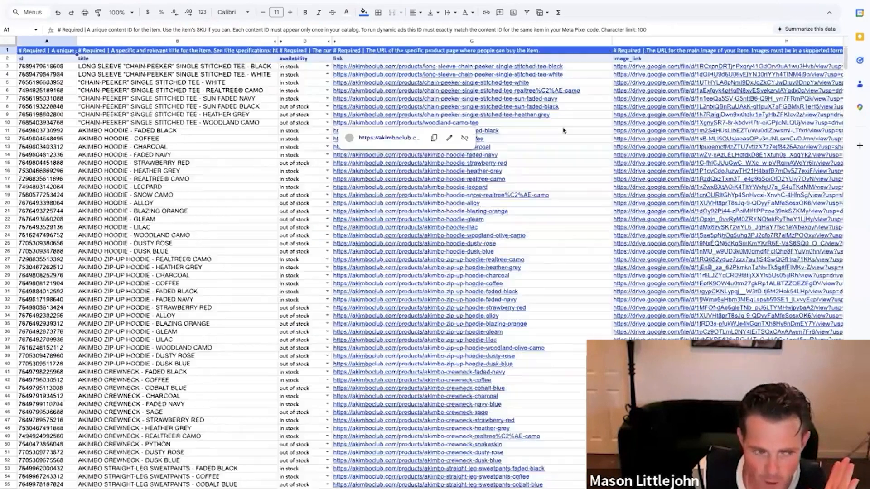
Look through the AKIMBO example product sheet and examine the upload summary of the data feed with failed items
scroll(563, 130, down, 5)
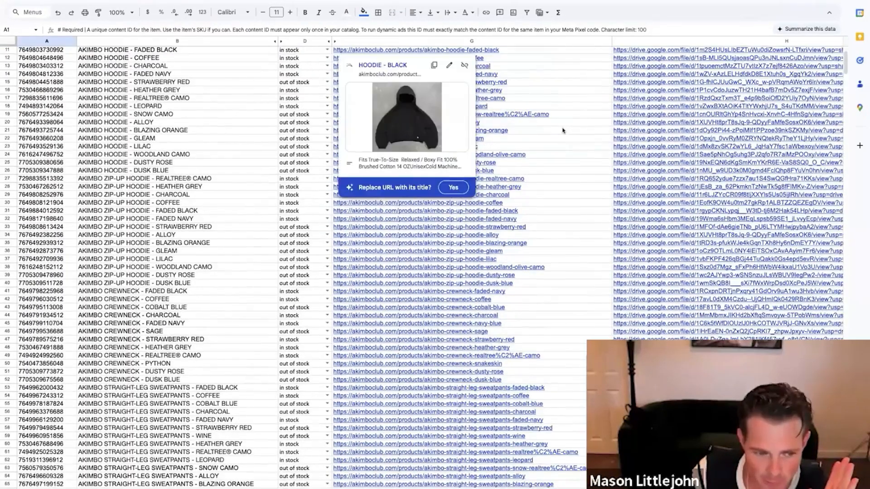
scroll(563, 131, down, 5)
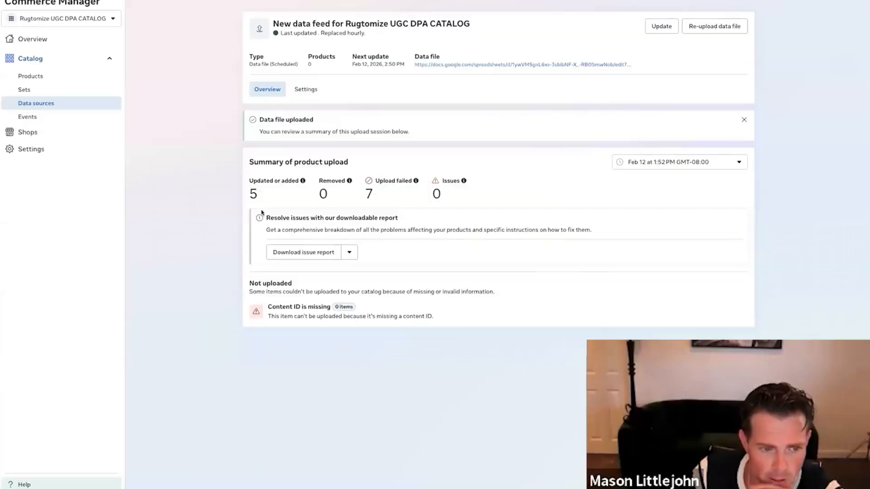
mouse_move(414, 181)
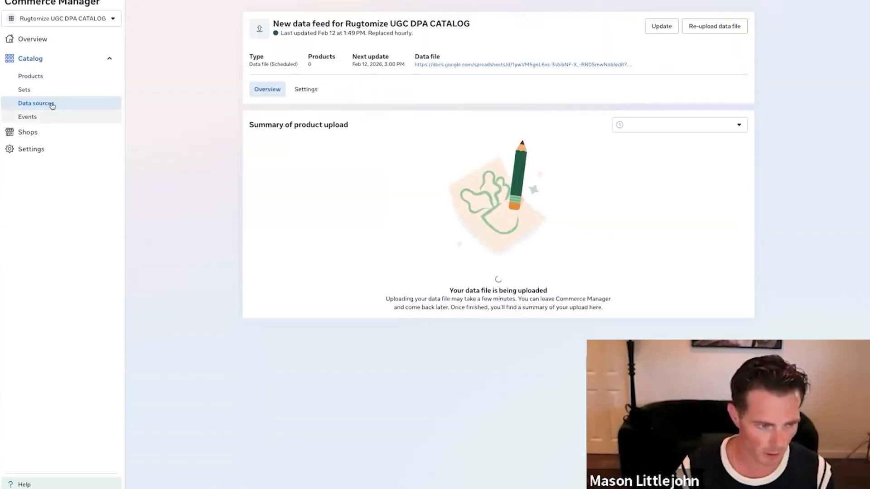
click(51, 104)
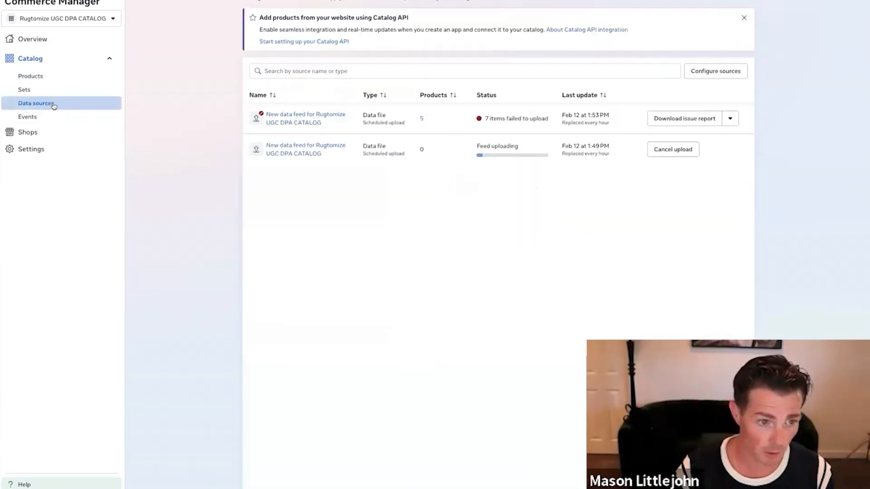
click(311, 122)
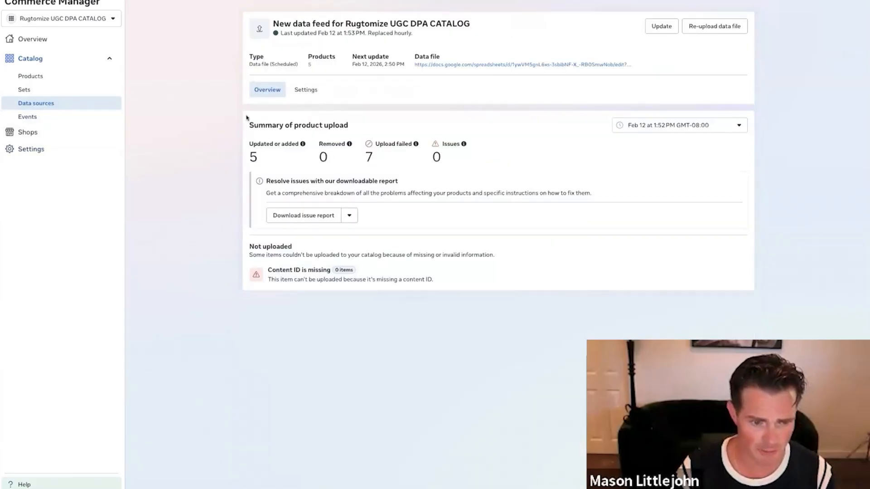
mouse_move(413, 145)
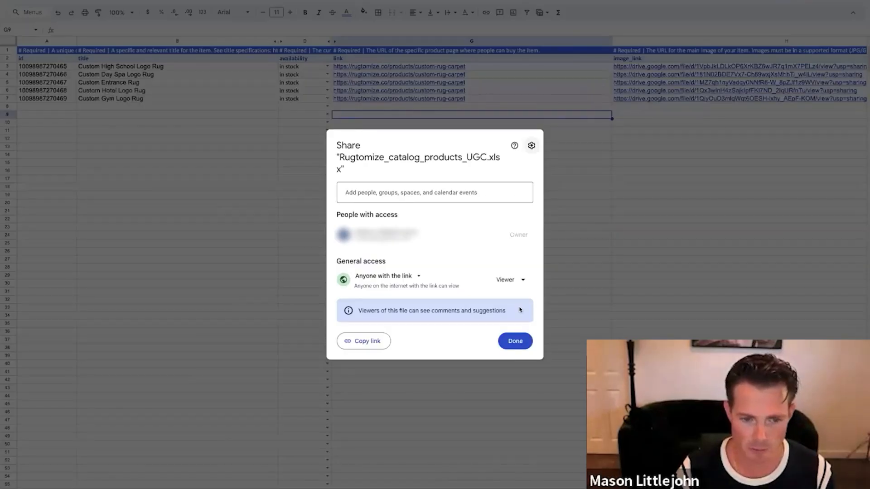
Close the sharing settings of the Rugtomize sheet and clear the leftover brand values in I8:I14
click(515, 341)
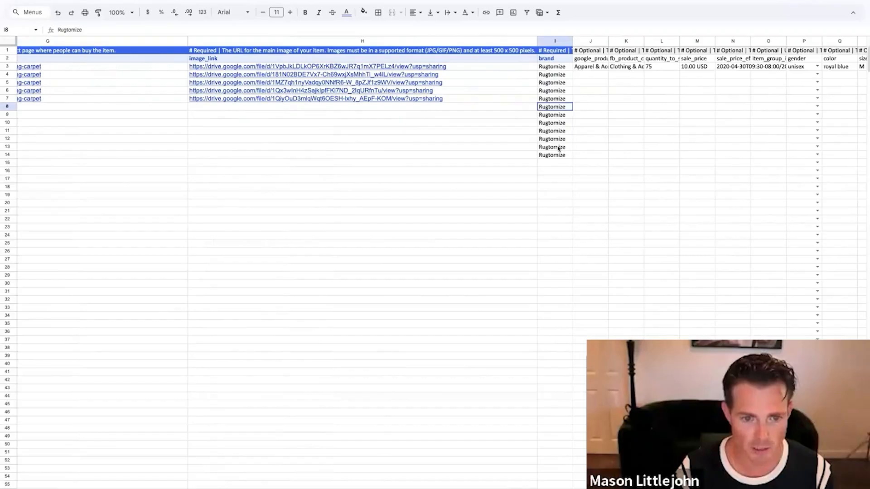
drag(572, 114, 557, 158)
scroll(505, 164, left, 10)
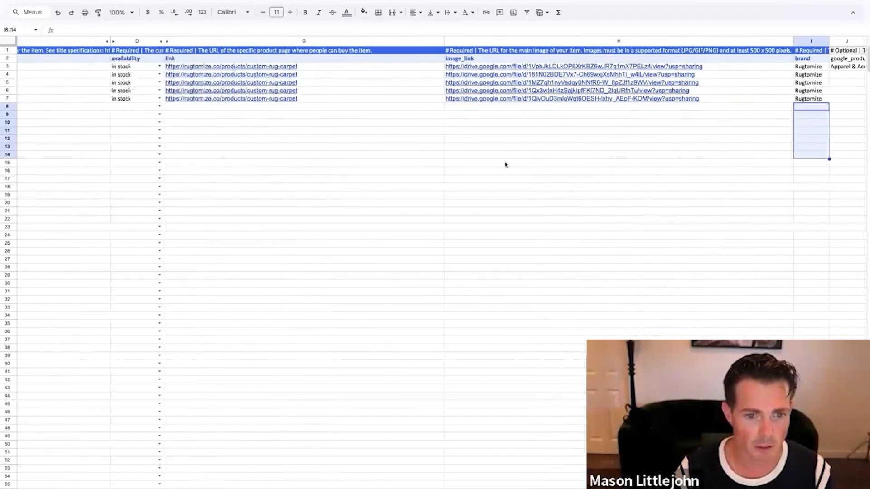
Check the empty rows below the products for stray entries across the sheet's required and optional columns
click(504, 165)
drag(7, 114, 8, 157)
key(ctrl+z)
click(172, 161)
scroll(450, 163, right, 14)
scroll(405, 150, right, 3)
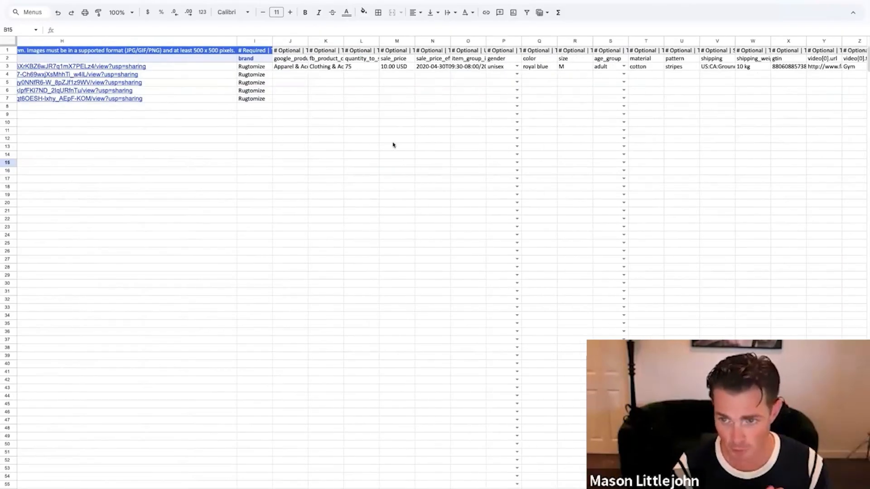
scroll(395, 145, left, 10)
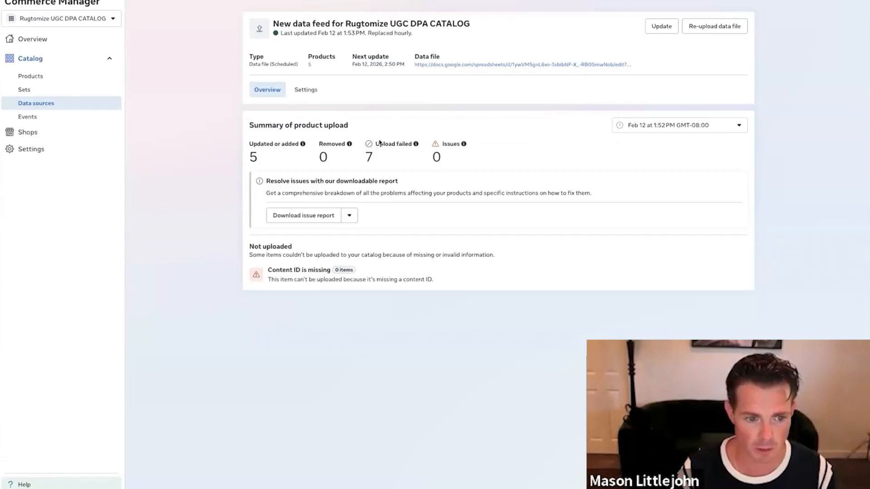
Update the catalog's data feed from Commerce Manager and compare the optional columns in the AKIMBO example sheet
click(661, 26)
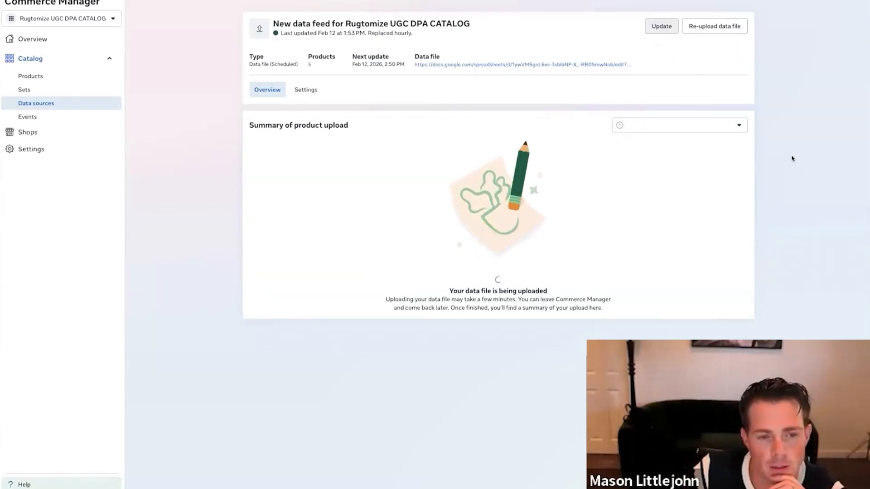
mouse_move(459, 182)
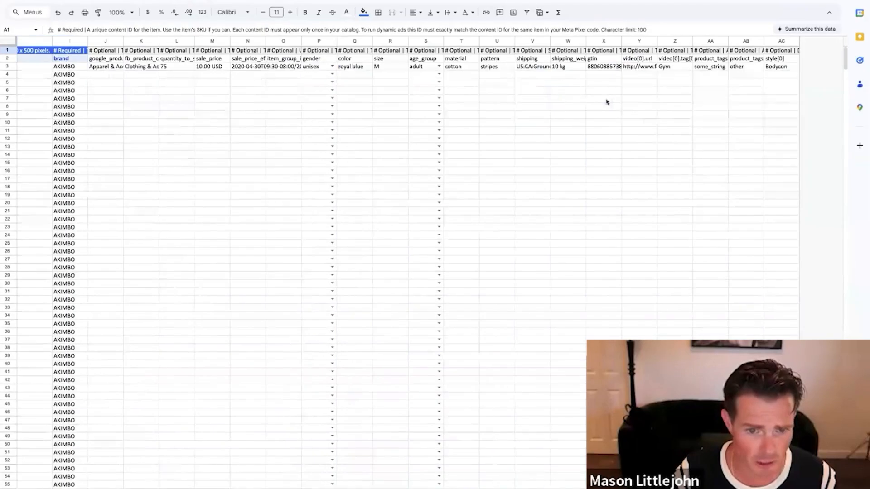
scroll(605, 102, right, 5)
scroll(605, 103, left, 10)
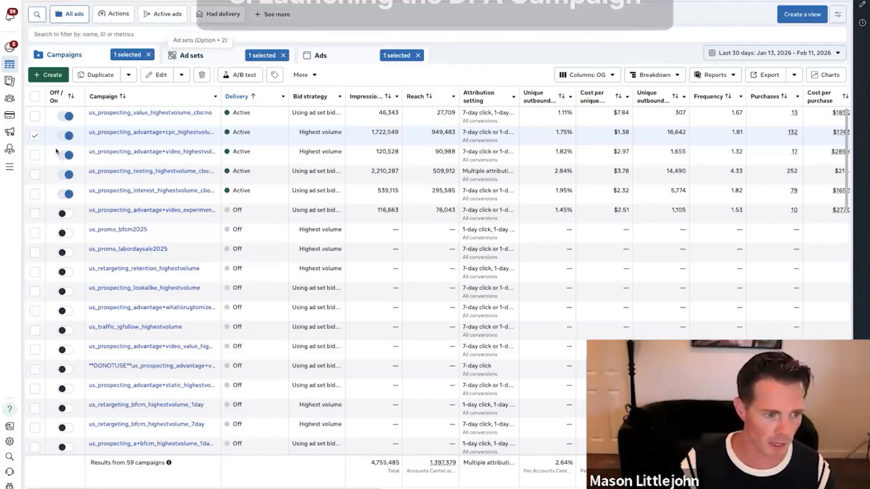
In Ads Manager, create a campaign with the Sales objective and name it us_prospecting_dpa+ugc
click(49, 75)
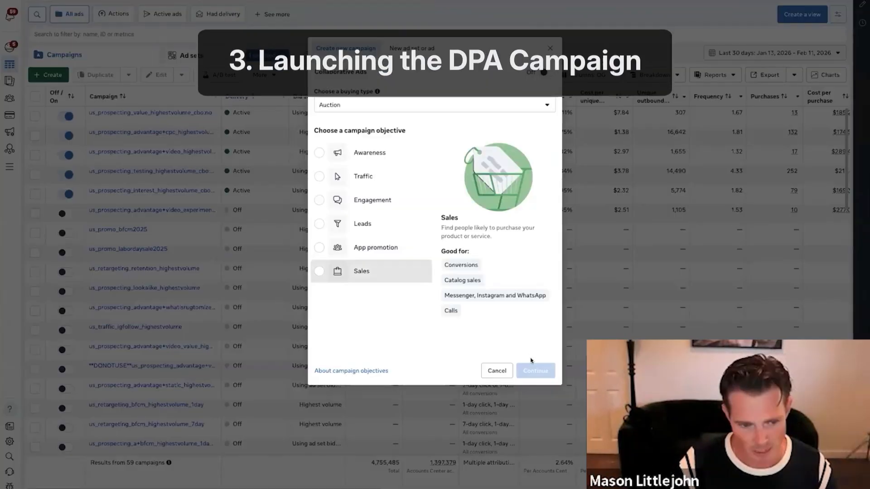
click(536, 370)
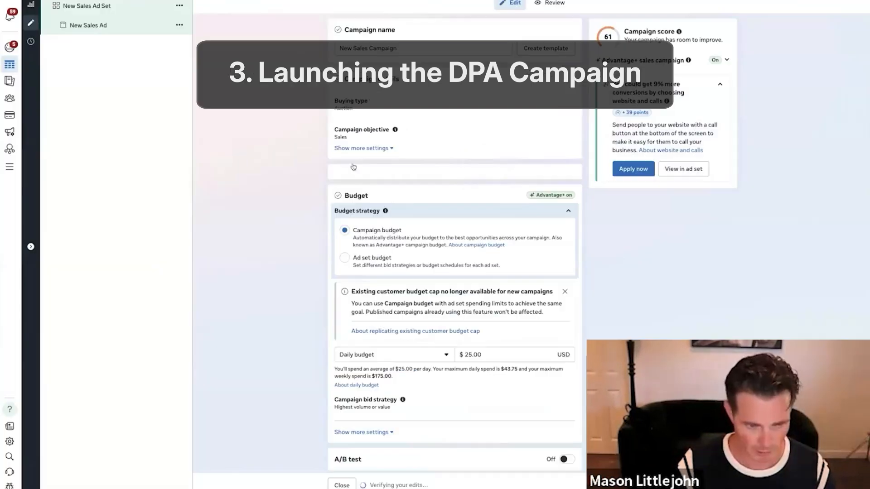
triple_click(380, 47)
text(us_prospec)
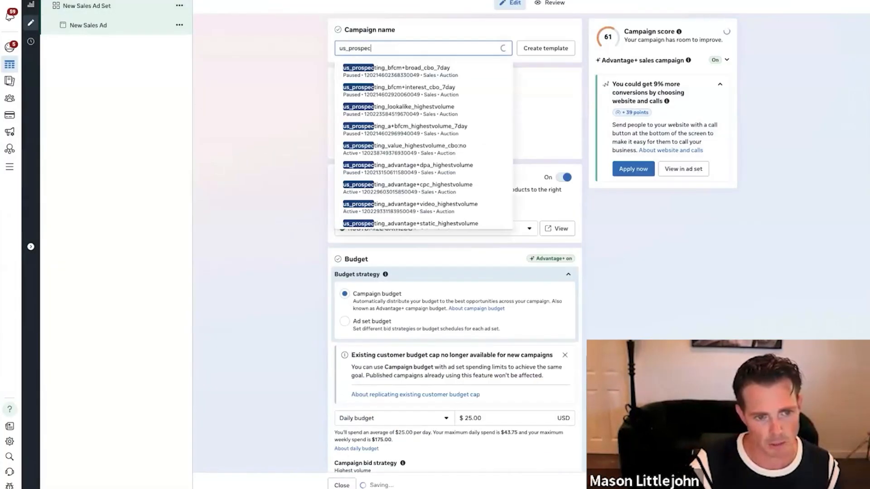
text(ting_dpa+ugc)
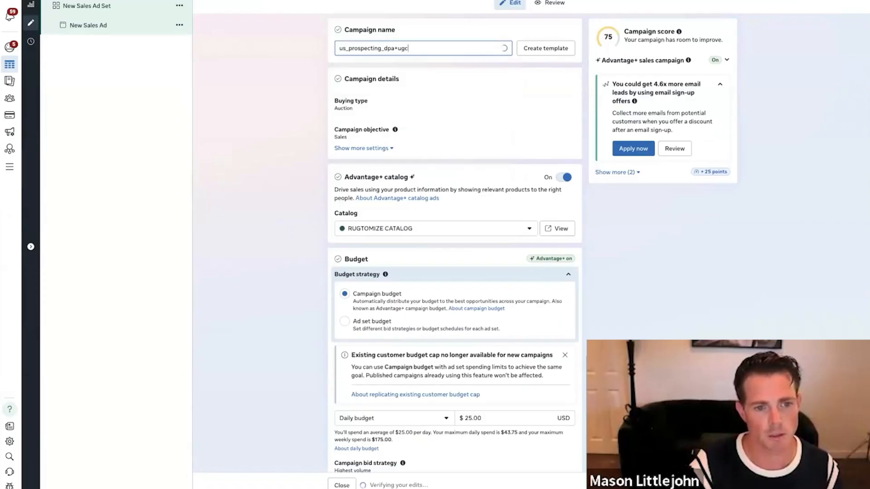
Turn off Advantage+ catalog for the campaign and set its budget strategy to Ad set budget
click(563, 177)
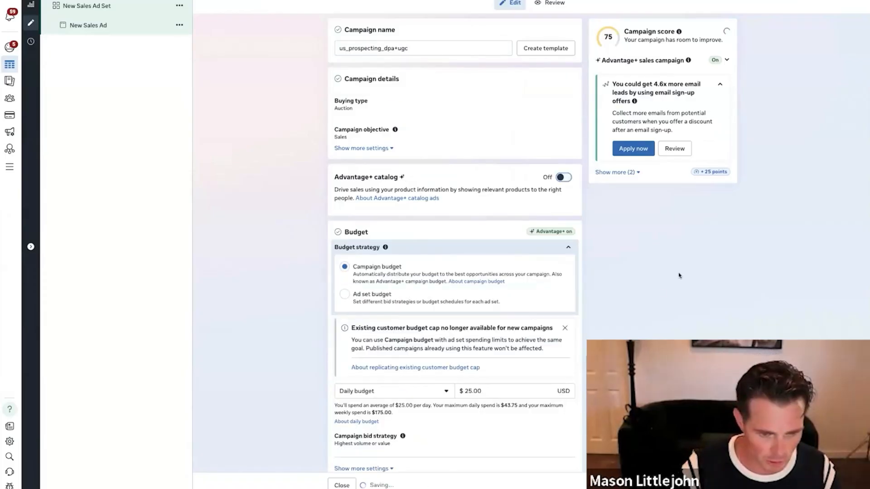
click(344, 374)
scroll(238, 196, down, 1)
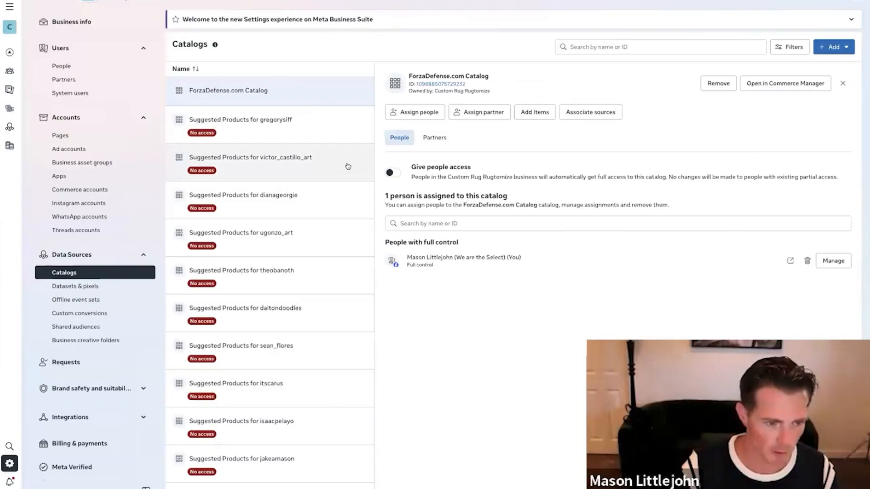
In the business settings, assign a person to Rugtomize UGC DPA CATALOG with full control and open its people list
scroll(326, 142, down, 3)
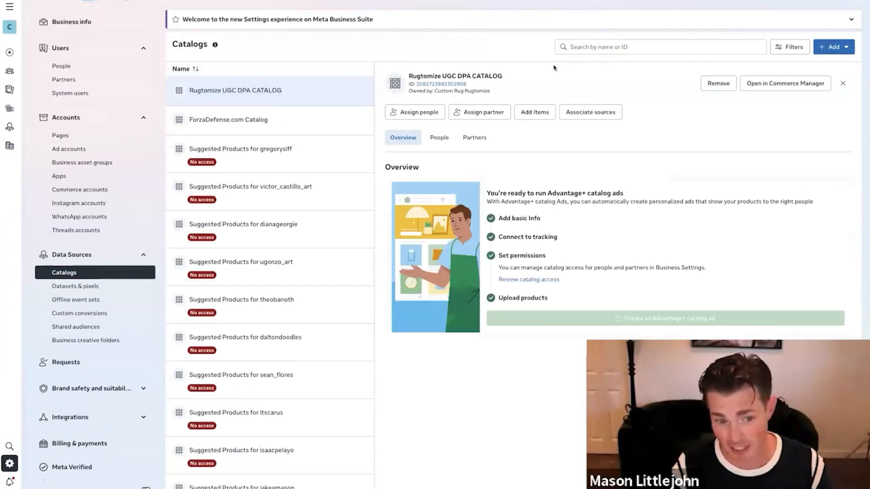
click(414, 117)
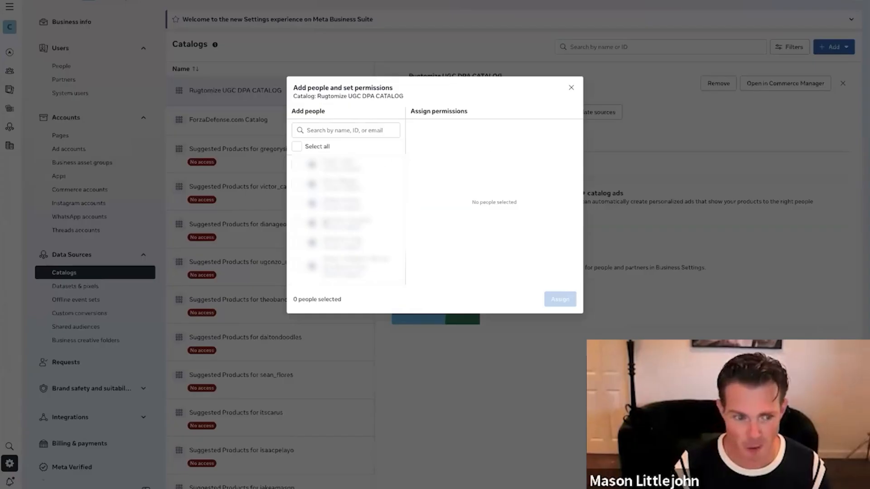
scroll(344, 222, down, 2)
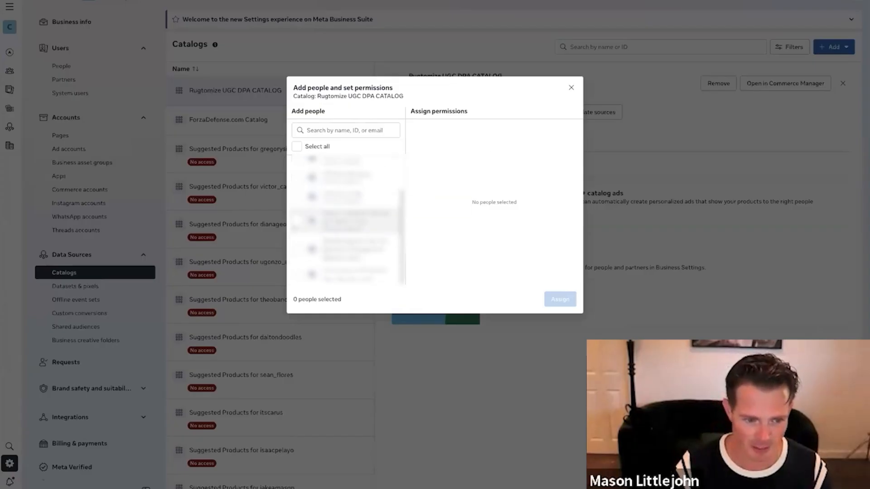
click(345, 221)
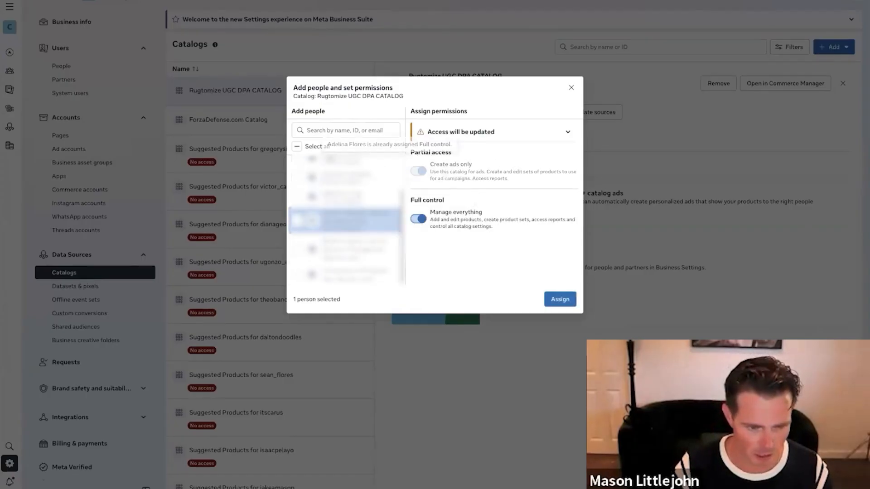
click(561, 303)
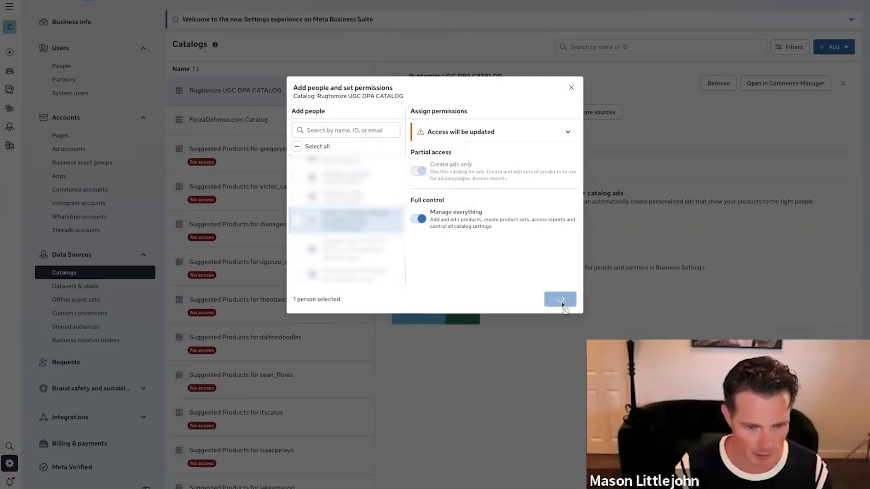
click(540, 260)
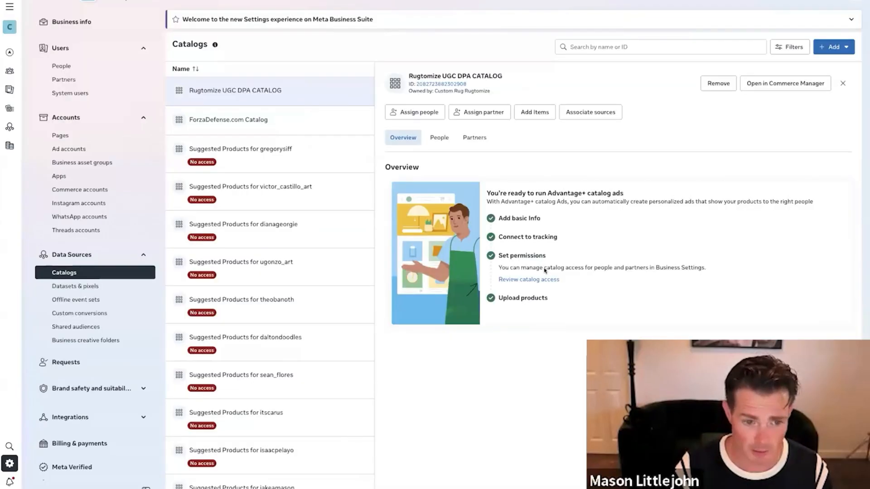
click(434, 138)
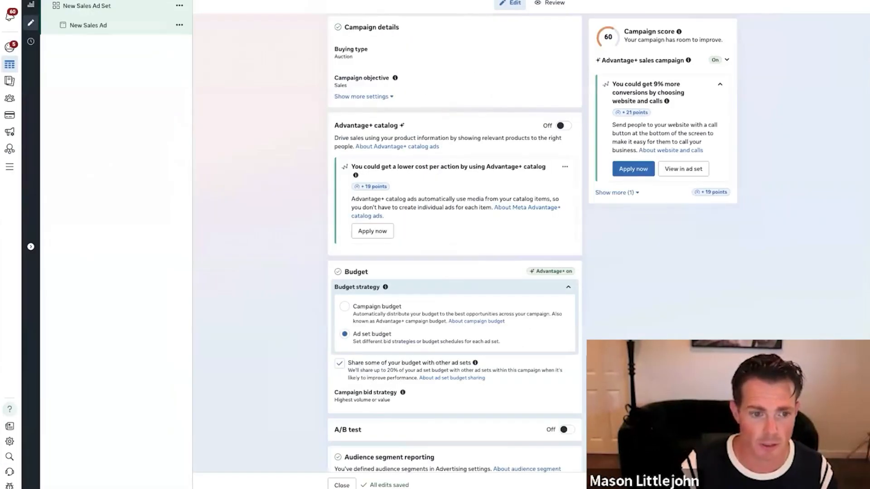
Disable sharing the campaign's budget with other ad sets and continue to the ad set settings
click(339, 364)
scroll(338, 367, down, 6)
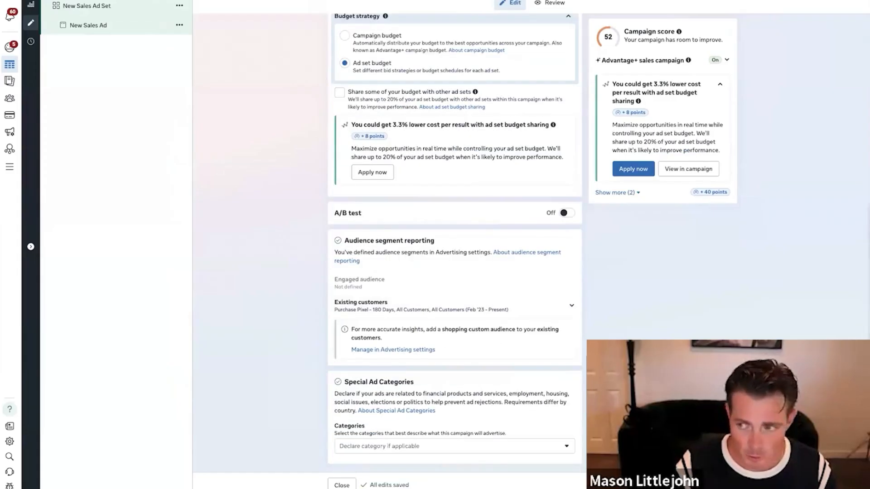
click(724, 485)
Name the ad set dpa_broad and set its performance goal to Maximize number of conversions
triple_click(362, 46)
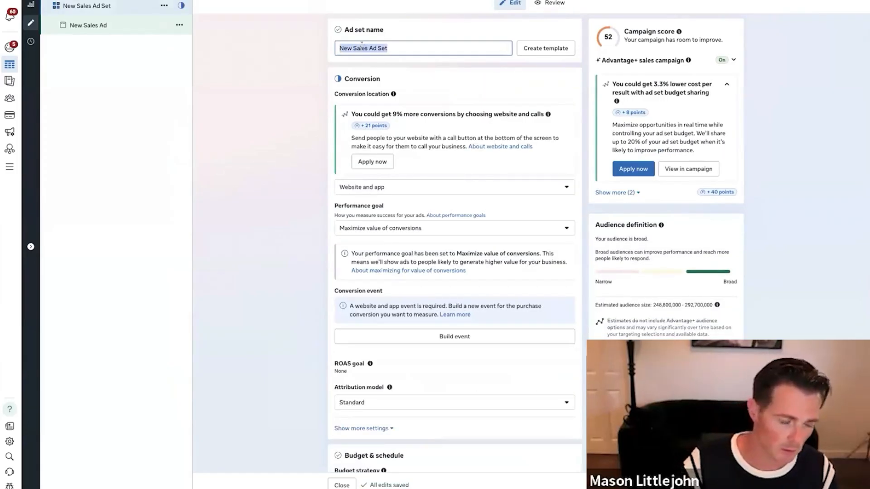
text(dpa_broad)
click(458, 228)
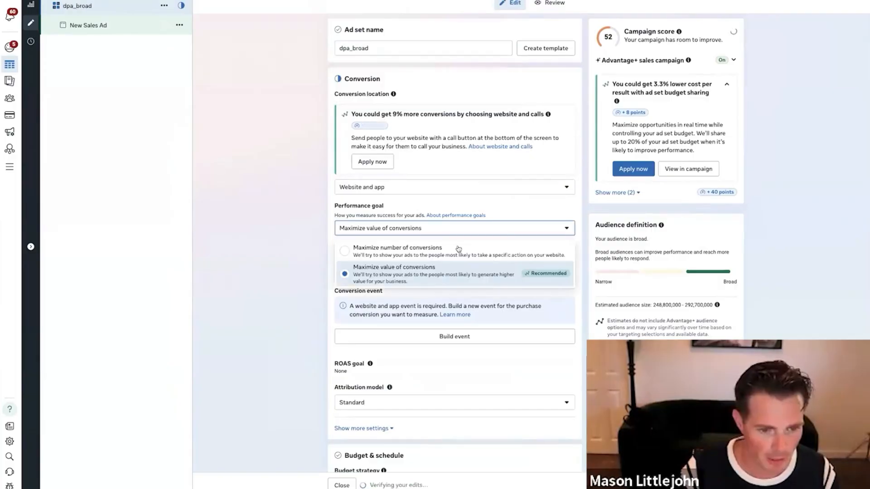
click(439, 253)
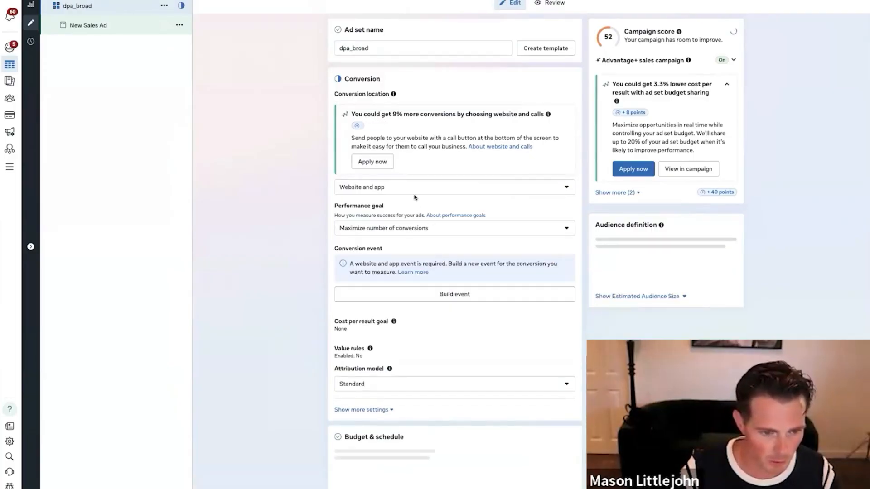
Set the ad set's conversion location to Website, using RugtomizeAd's Pixel as dataset and Purchase as conversion event
click(414, 190)
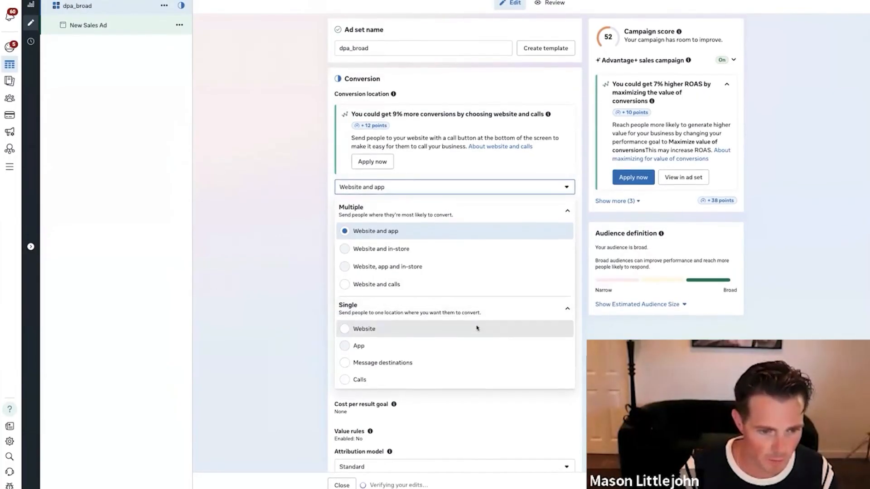
click(476, 328)
click(453, 313)
click(474, 367)
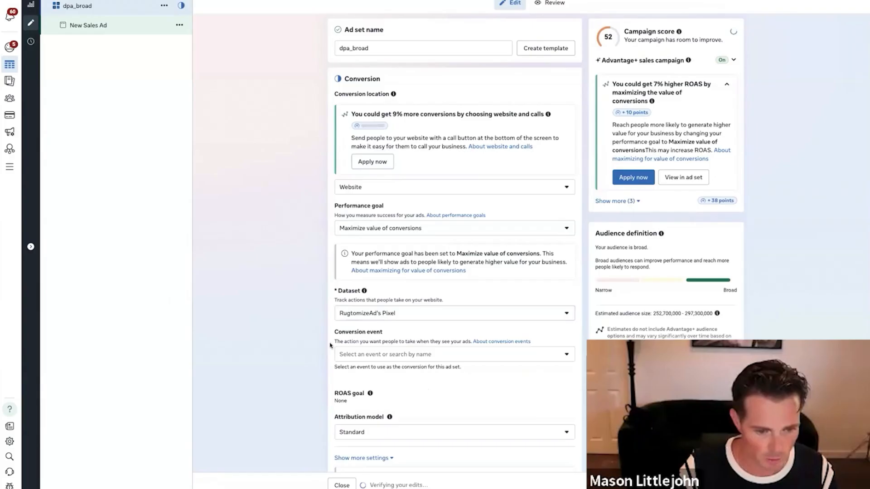
click(398, 358)
click(393, 210)
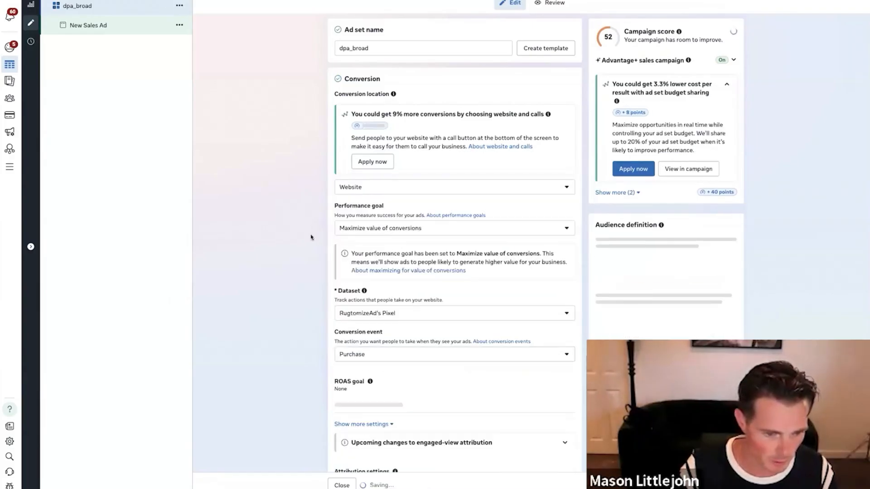
Set the ad set's engaged-view attribution window to 1 day
scroll(311, 237, down, 5)
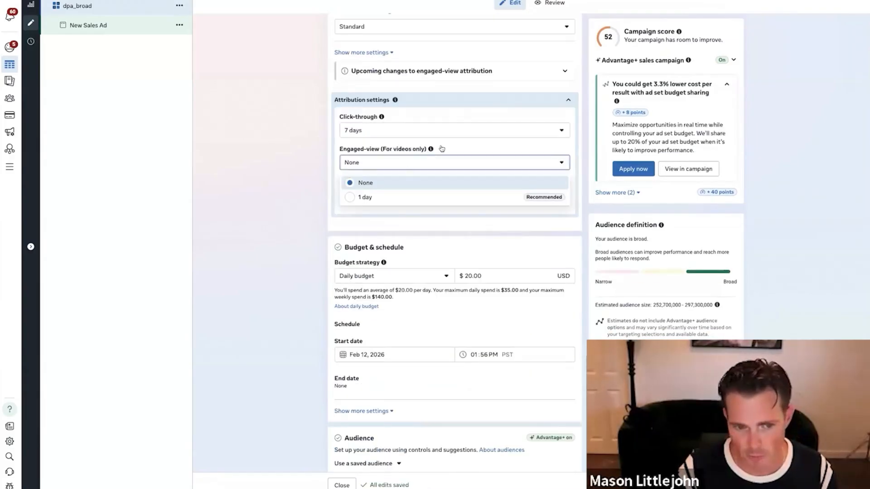
click(365, 197)
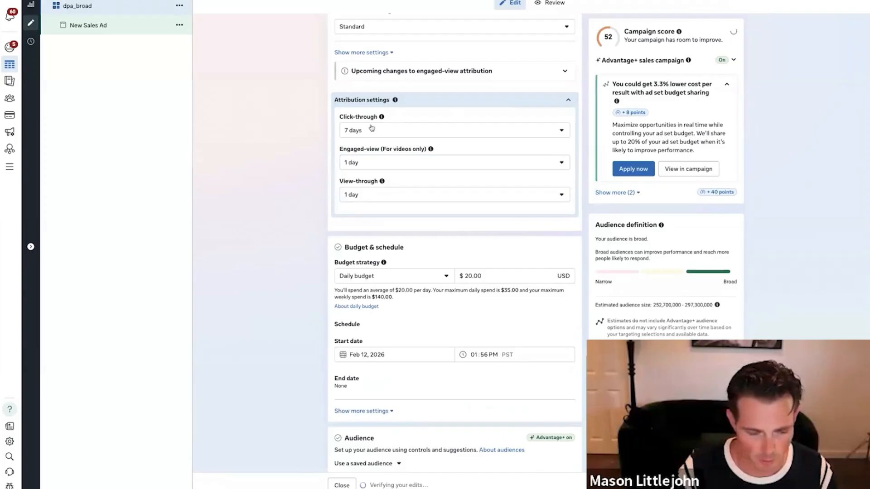
Continue to the ad settings, set the Facebook Page to Rugtomize and the creative source to Advantage+ catalog ads
scroll(315, 206, down, 8)
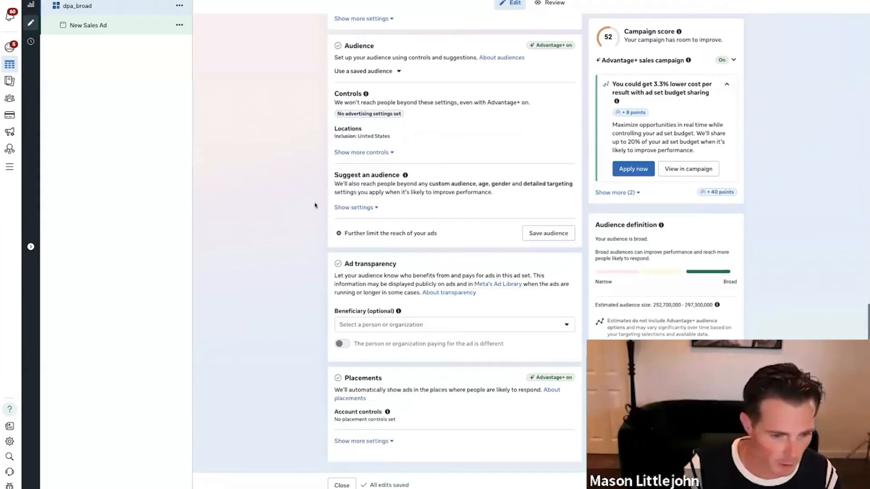
click(729, 485)
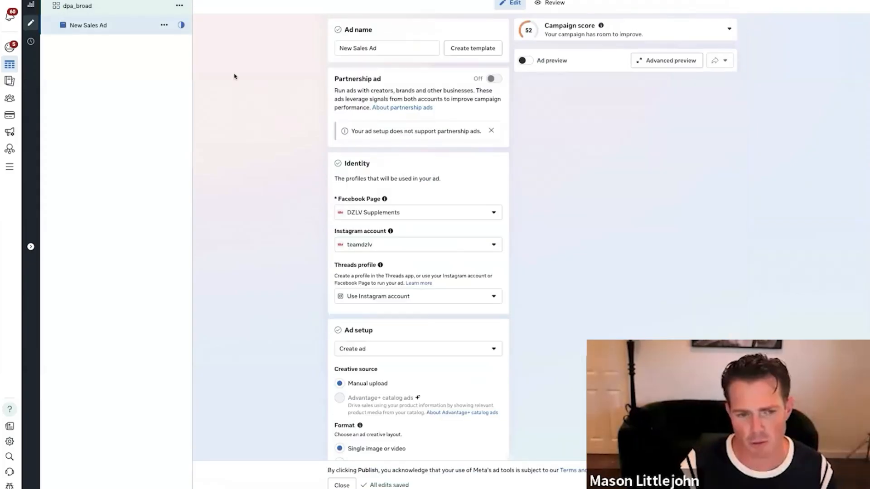
click(113, 1)
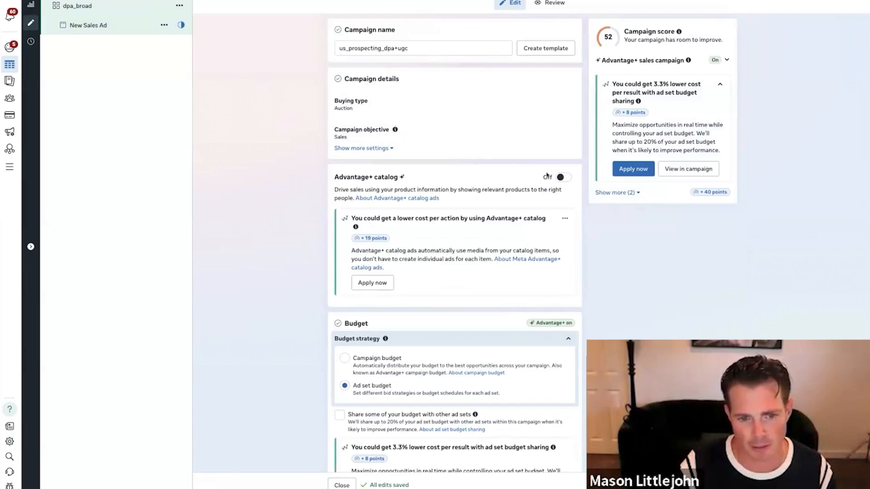
click(88, 26)
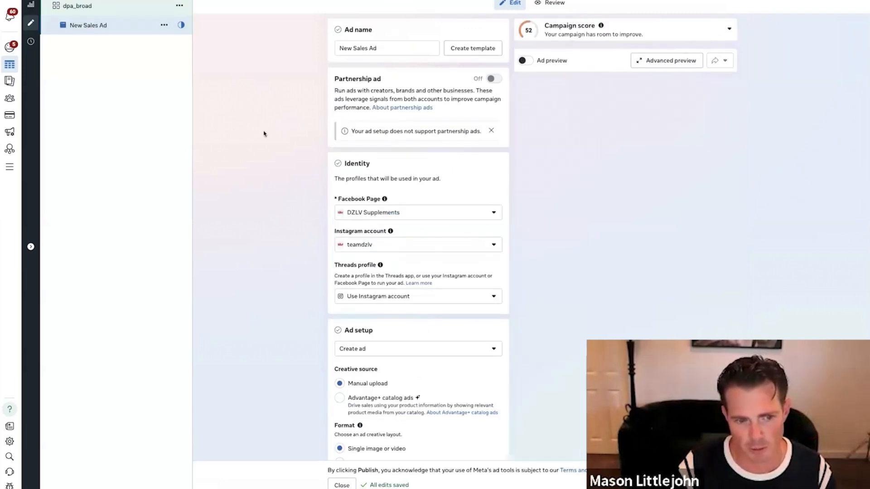
click(384, 212)
text(rug)
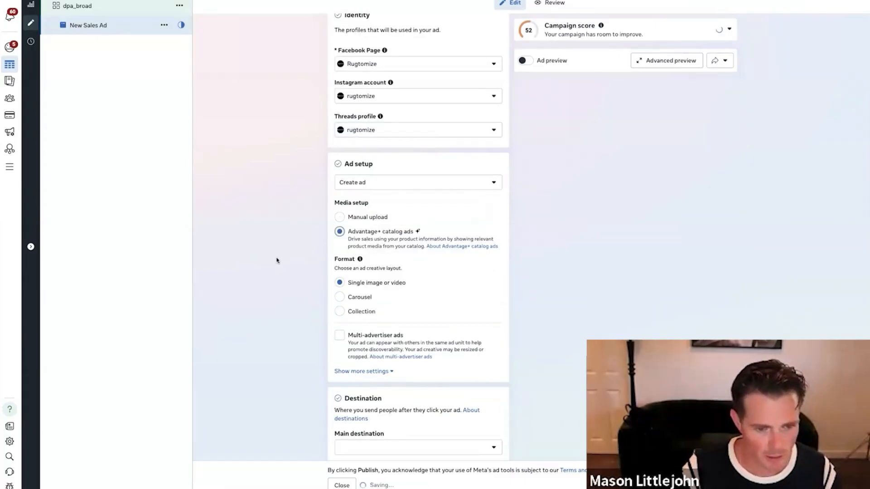
Check the partner assignments and overview of Rugtomize UGC DPA CATALOG in the business settings
scroll(276, 260, down, 2)
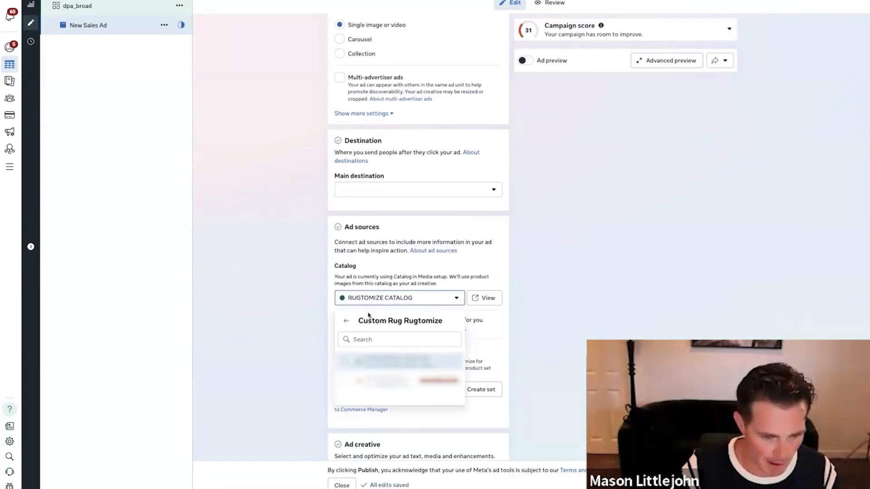
click(346, 320)
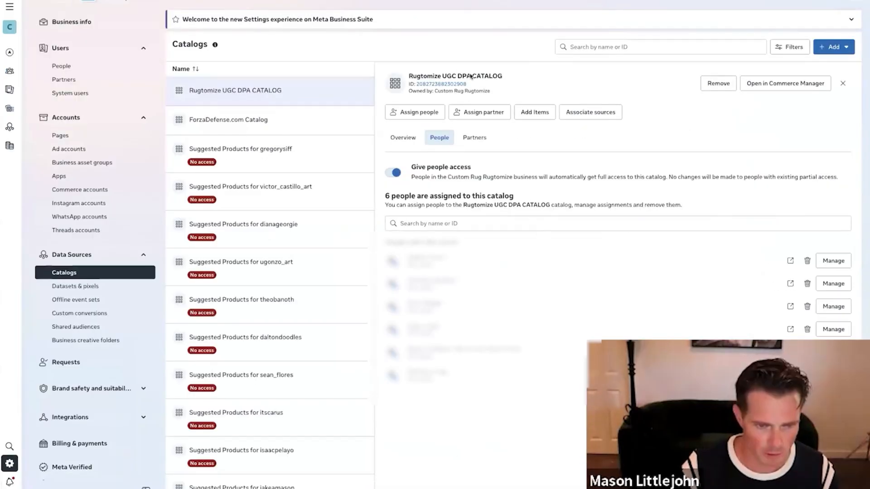
click(598, 115)
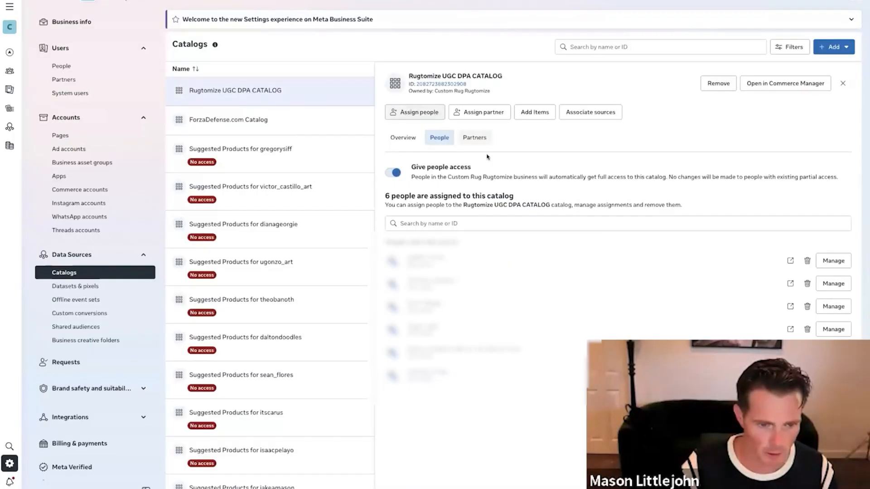
click(474, 138)
click(403, 137)
Copy the catalog's name and search the ad's catalog choices for "Rugtomize UGC DPA CATALOG", clearing the search at the end
drag(502, 76, 407, 75)
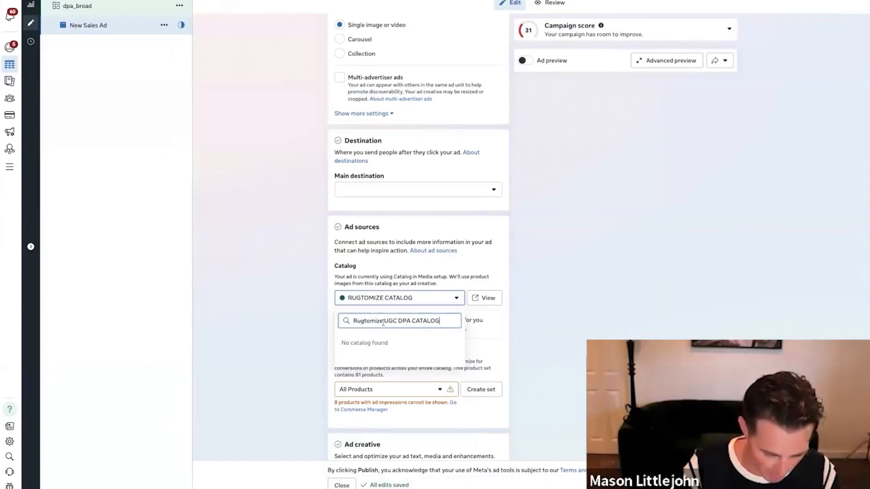
key(super+a)
key(BackSpace)
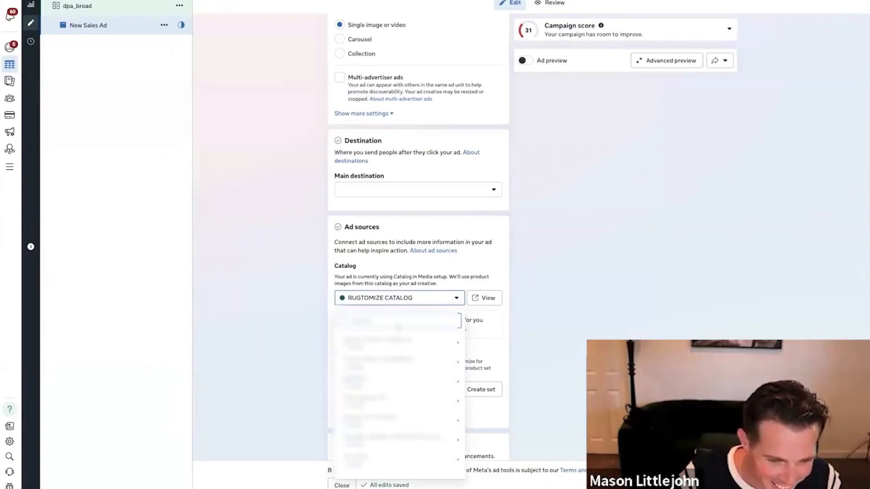
Reload Ads Manager, reopen the draft New Sales Ad and select Rugtomize UGC DPA CATALOG as its catalog
click(226, 168)
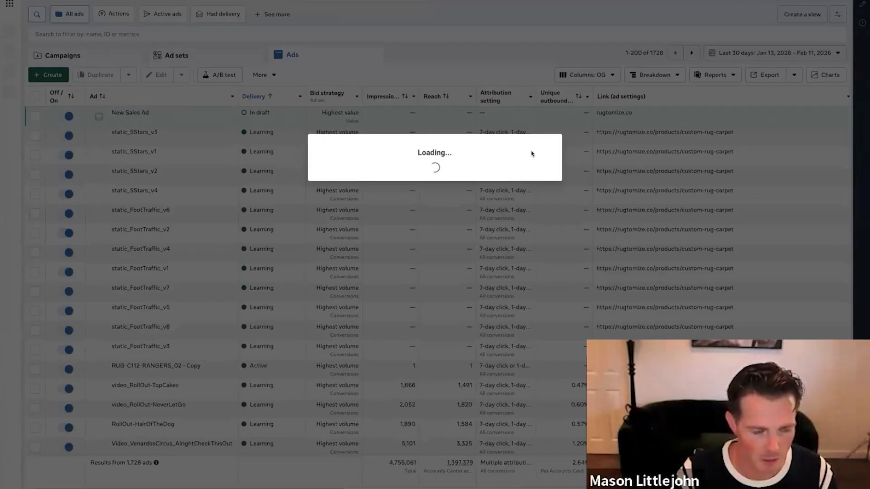
click(150, 121)
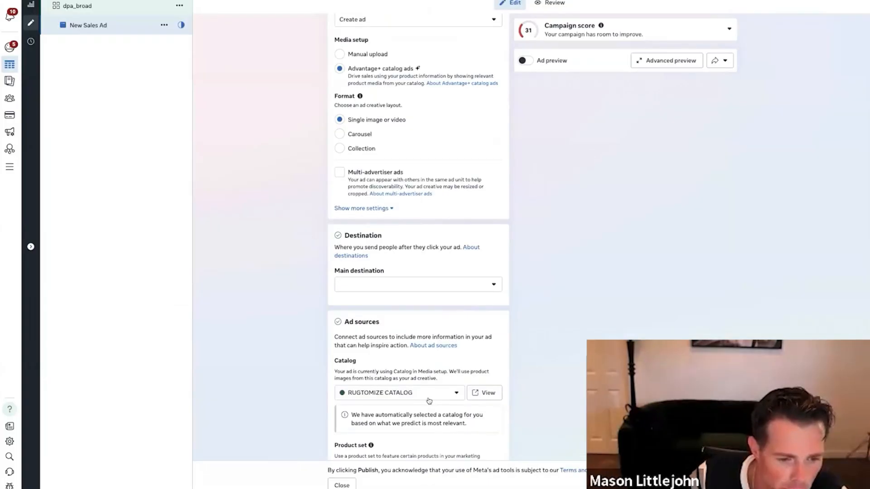
click(429, 393)
click(441, 357)
Turn on the ad preview and enter "copy" as the ad's primary text
scroll(443, 359, down, 7)
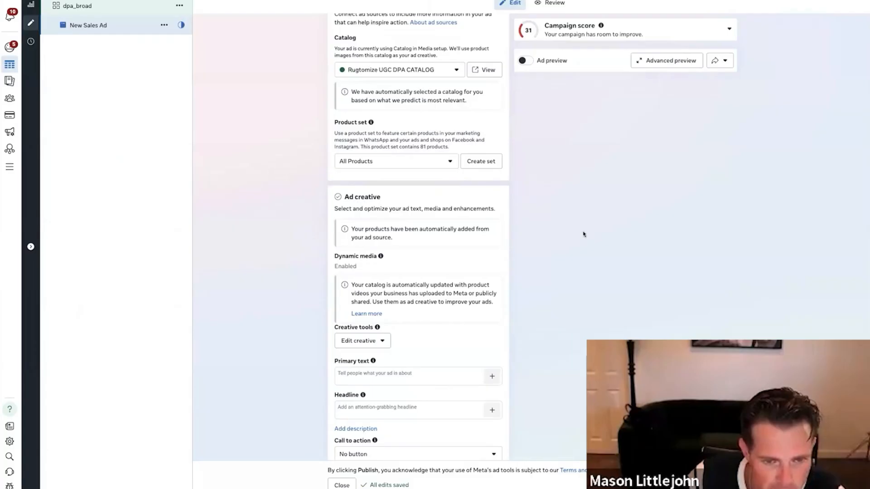
click(521, 61)
scroll(303, 204, up, 12)
scroll(306, 202, down, 10)
scroll(307, 202, down, 10)
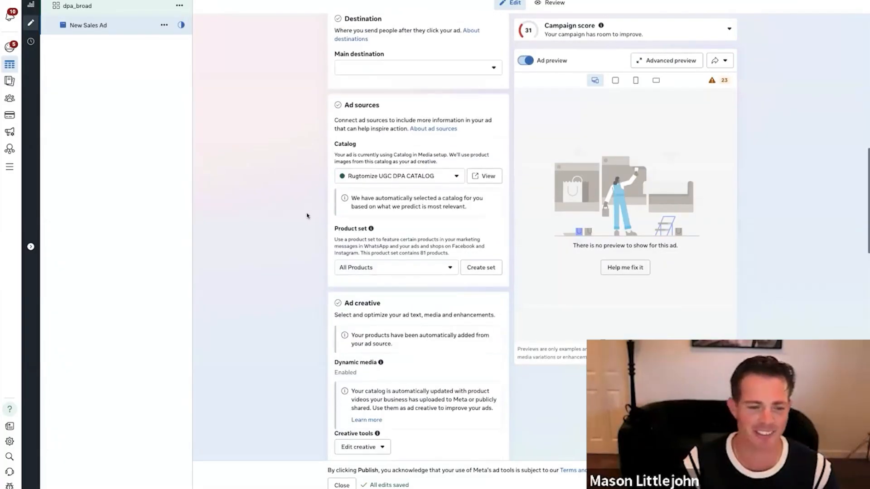
click(423, 123)
text(copy)
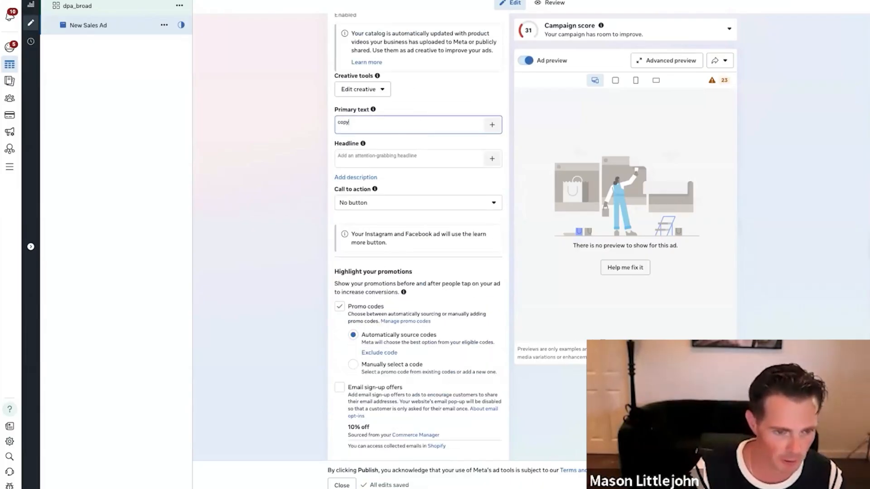
Try to insert the catalog's Name field as the headline and set the call to action to Shop now
click(492, 158)
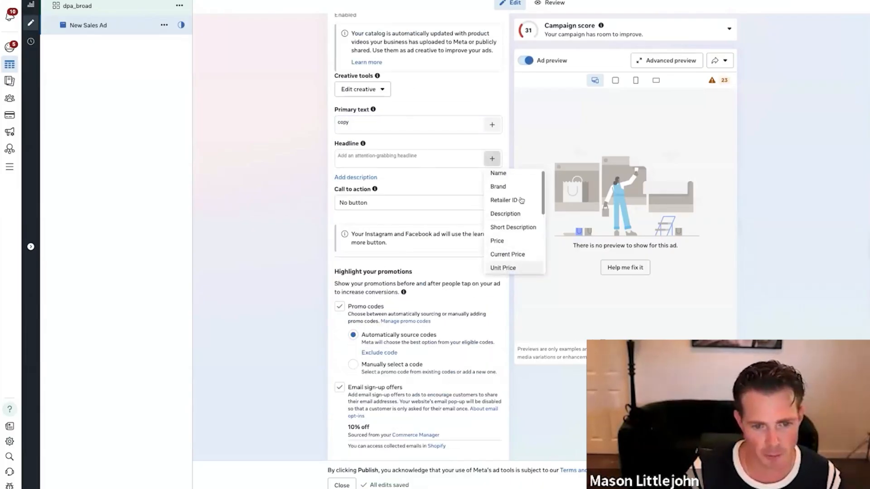
click(518, 175)
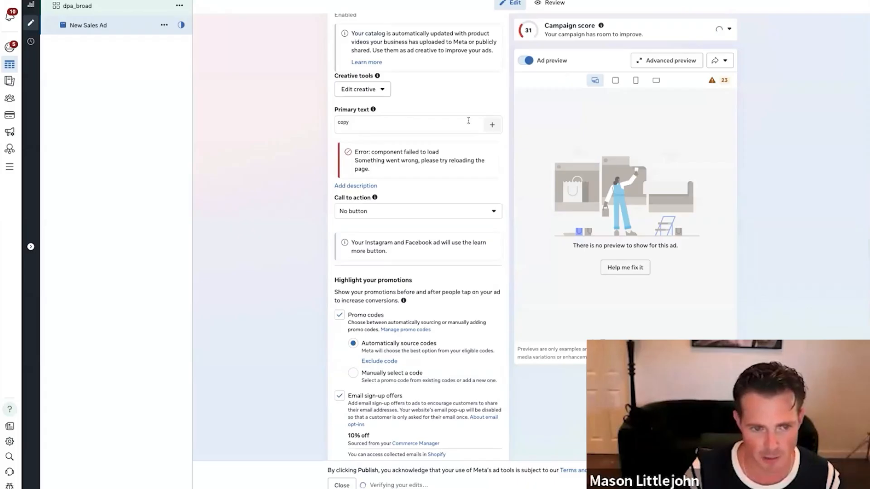
click(436, 204)
scroll(434, 280, down, 3)
click(430, 274)
Turn off promo codes and email sign-up offers in the ad's promotion highlights
scroll(335, 276, down, 2)
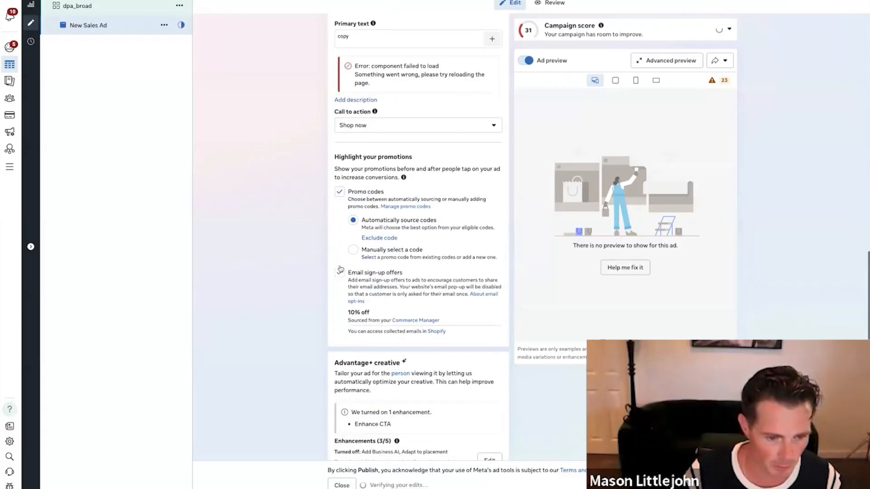
click(340, 192)
scroll(314, 220, up, 5)
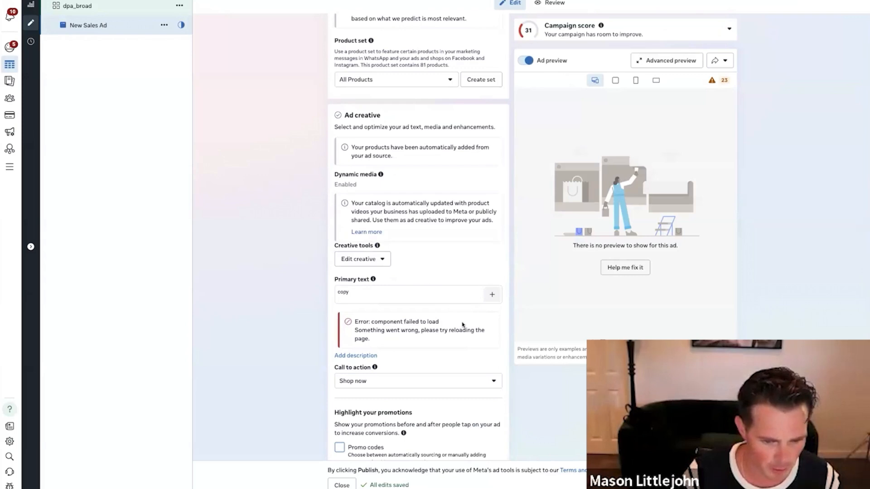
scroll(462, 324, down, 9)
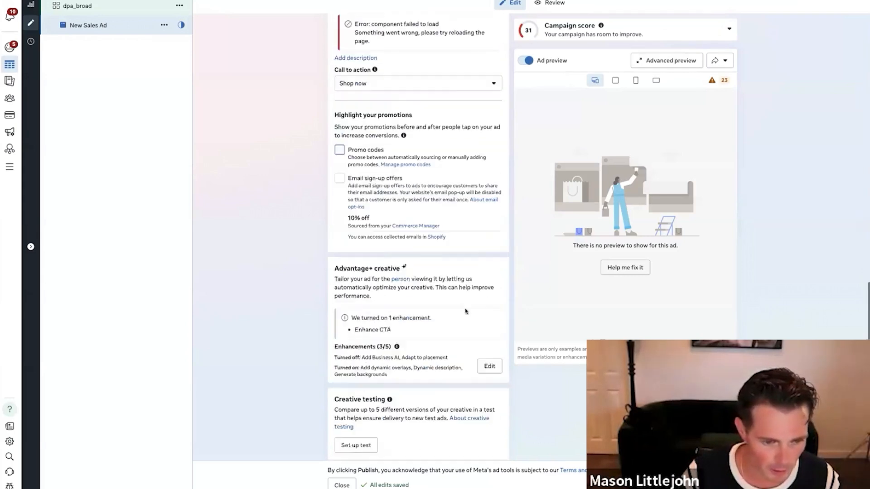
Set the ad's main destination to Website with rugtomize.co as URL and reload the editor
scroll(457, 353, up, 10)
click(445, 405)
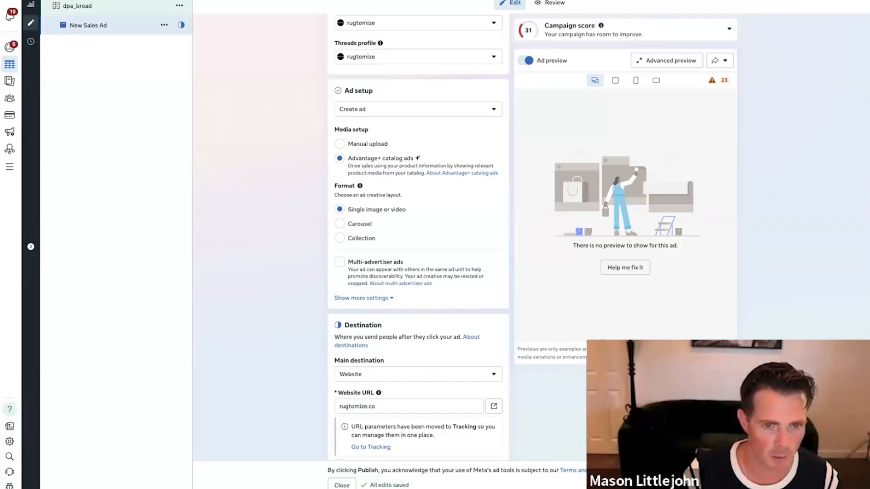
key(super+r)
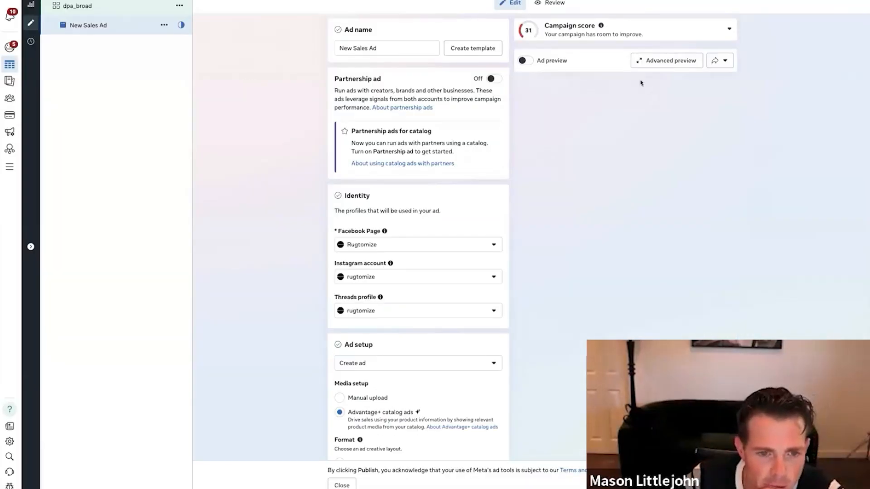
Turn on the ad preview and replace the primary text with the catalog's product Name field
click(523, 61)
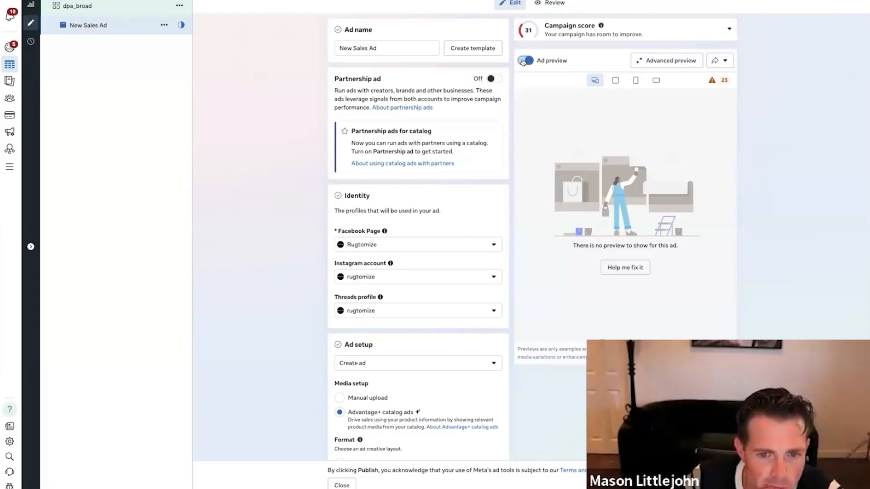
click(710, 82)
scroll(420, 263, down, 10)
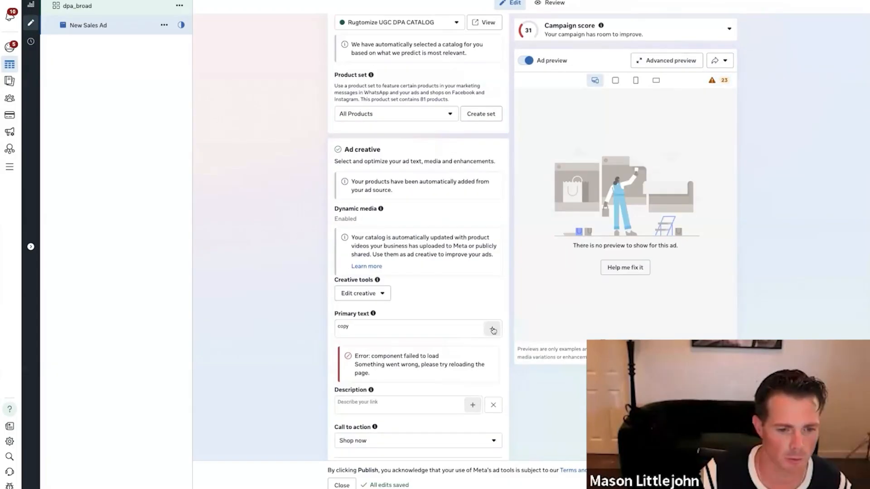
click(493, 330)
click(503, 348)
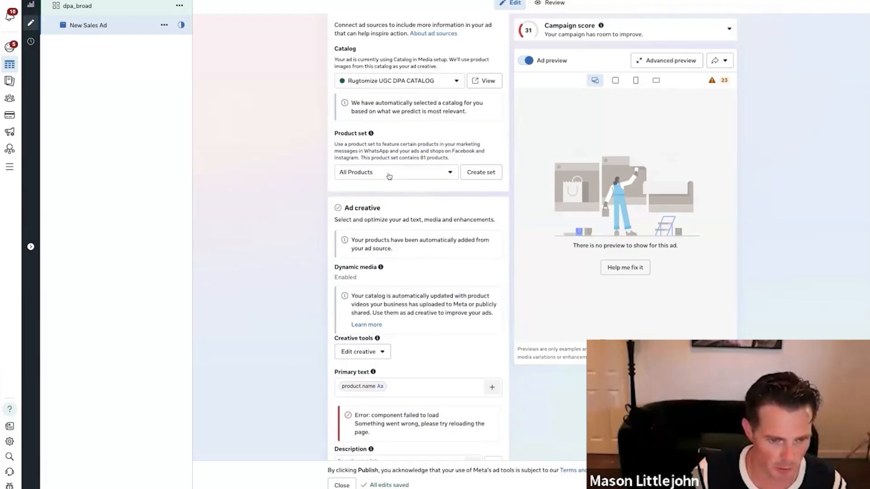
Open the publishing errors of New Sales Ad for fixing and reload the ad editor
scroll(330, 198, down, 12)
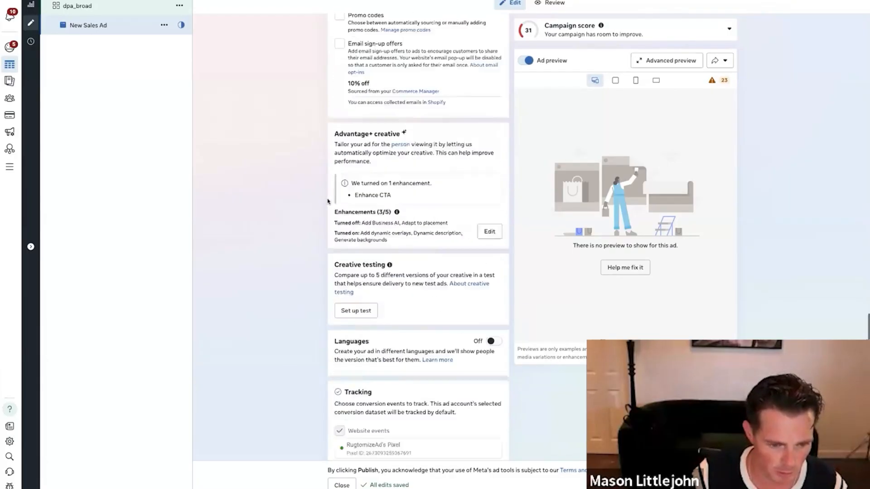
scroll(326, 199, up, 15)
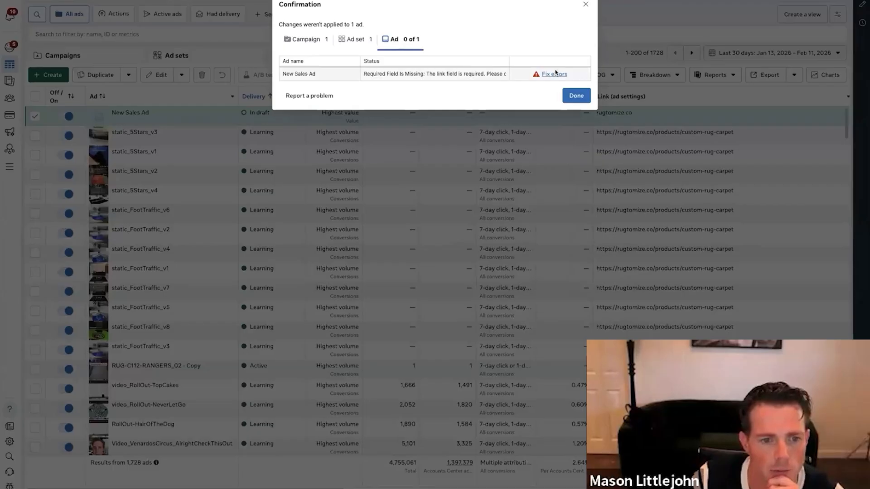
click(554, 74)
click(454, 170)
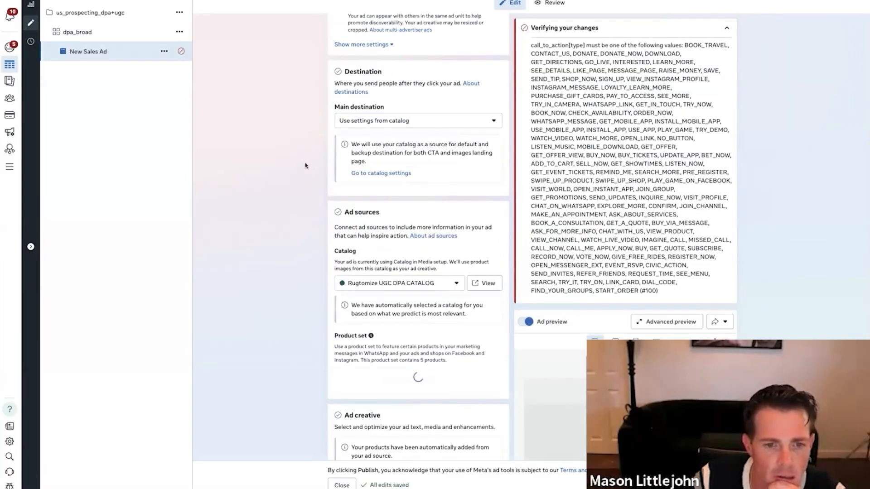
scroll(304, 166, up, 10)
key(super+r)
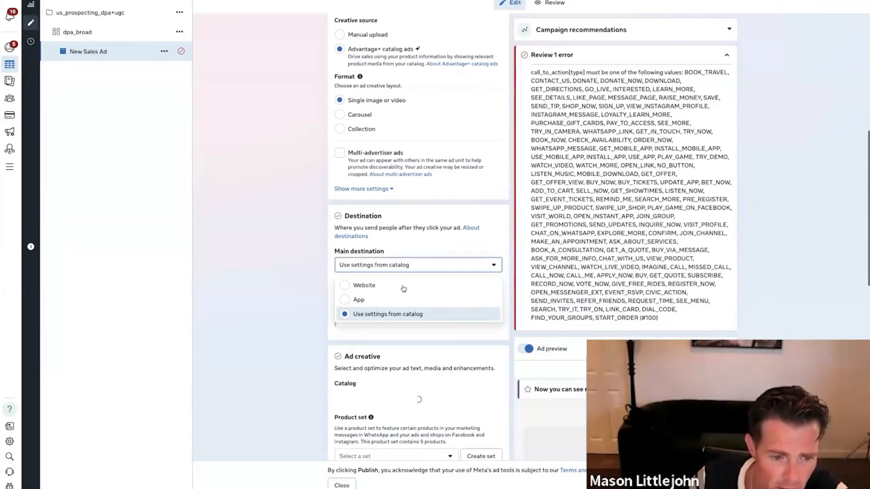
click(402, 285)
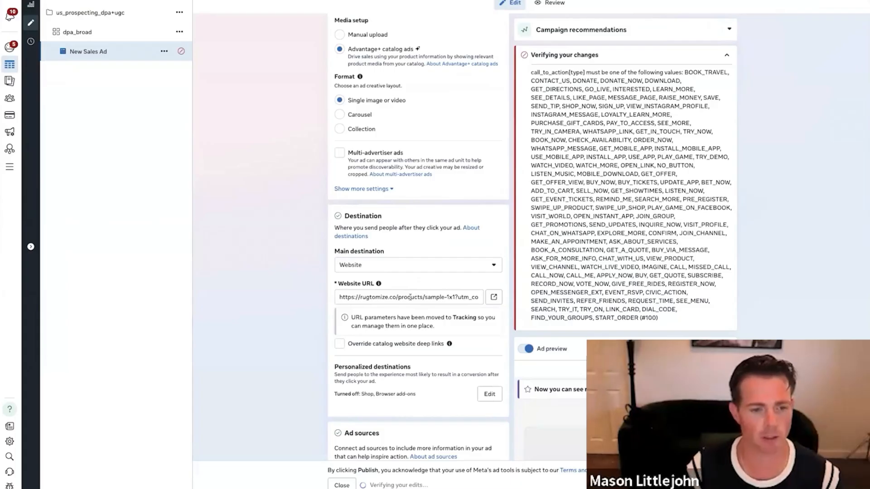
click(410, 297)
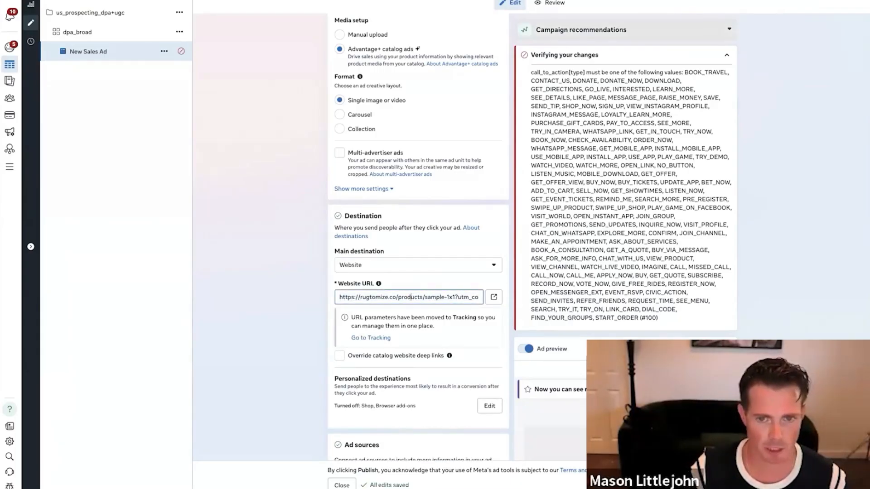
key(super+t)
text(rug)
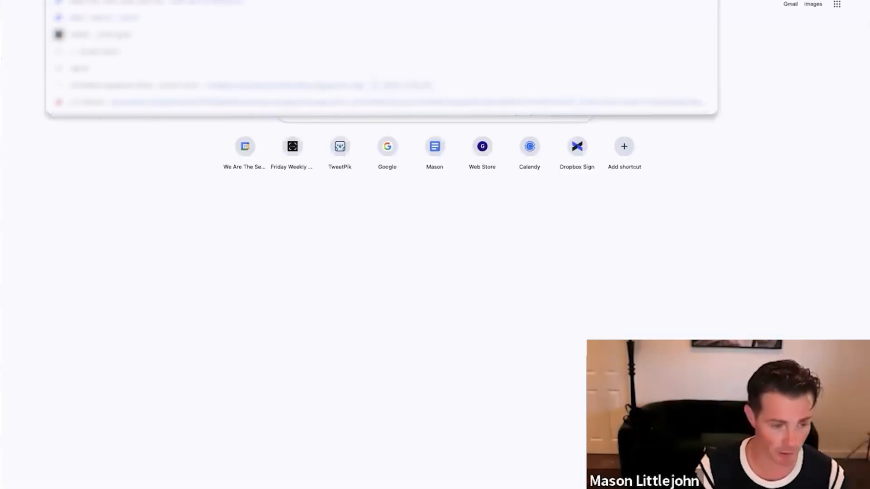
key(Return)
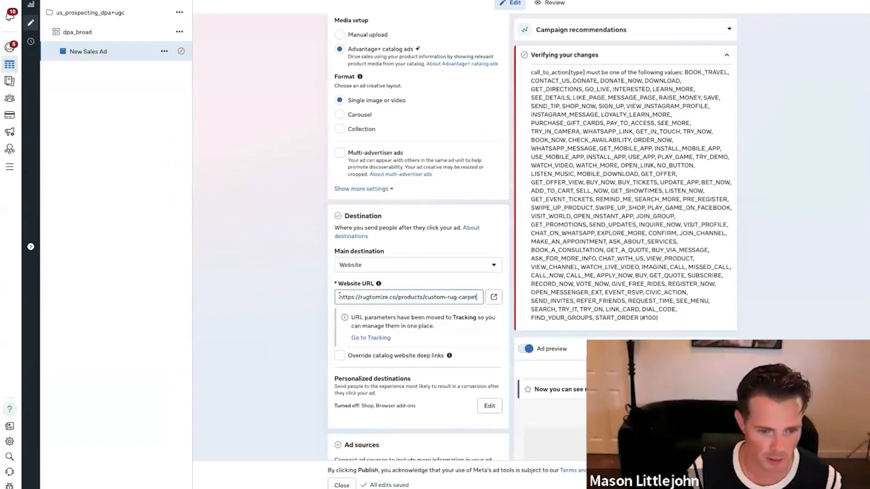
click(332, 296)
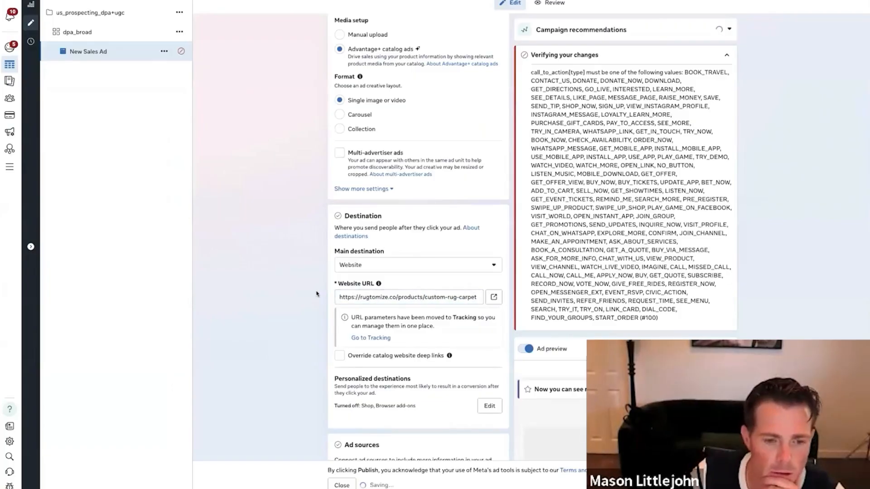
scroll(780, 208, down, 2)
scroll(780, 208, up, 10)
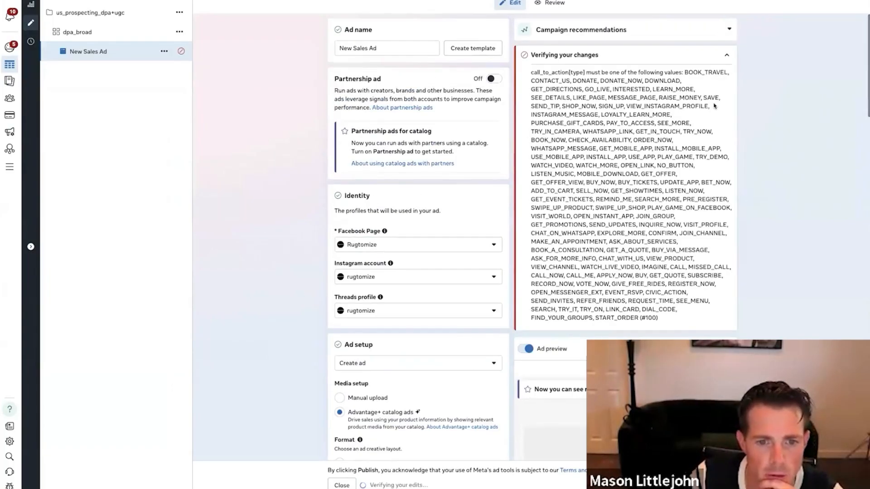
Delete New Sales Ad, which has the call-to-action error, from the dpa_broad ad set
click(726, 55)
scroll(692, 137, down, 5)
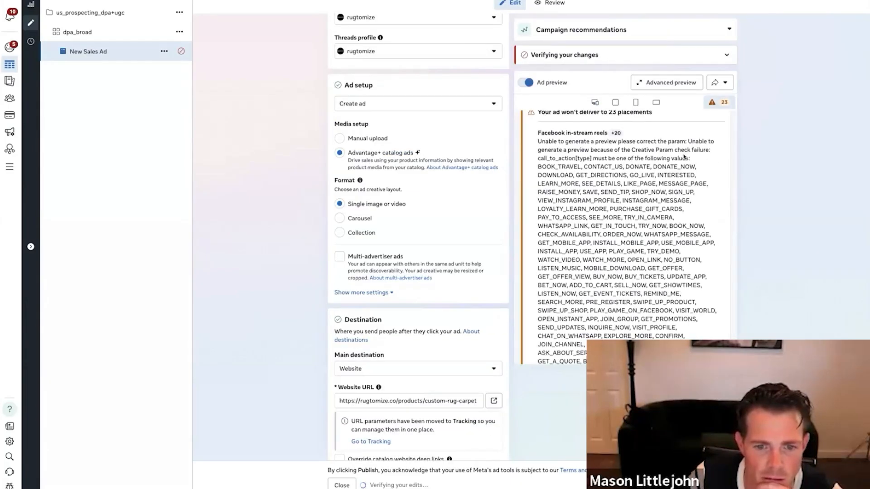
scroll(695, 160, down, 5)
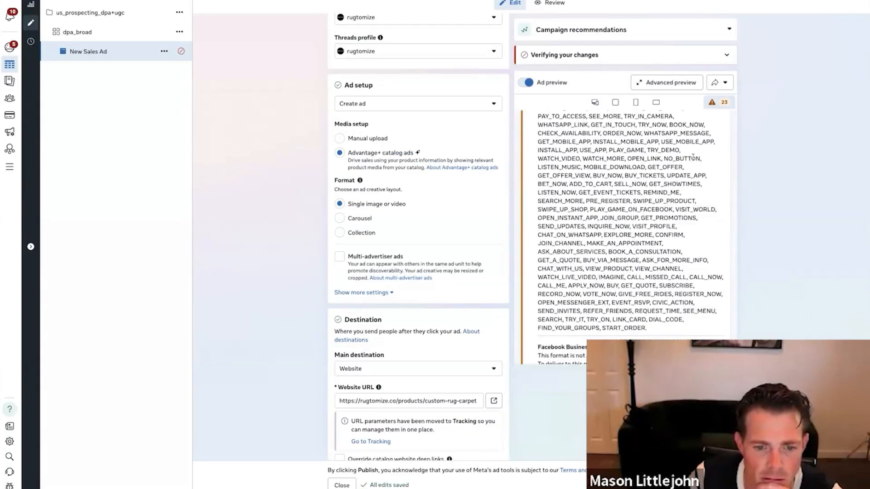
click(164, 51)
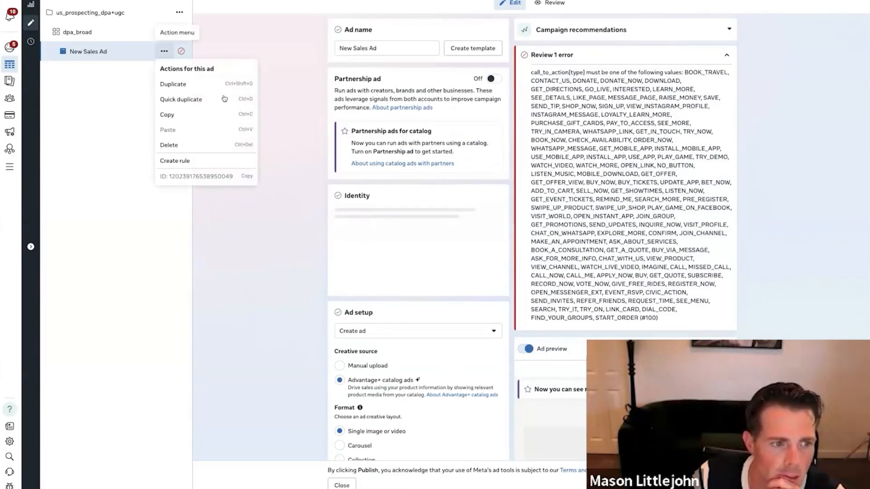
click(186, 146)
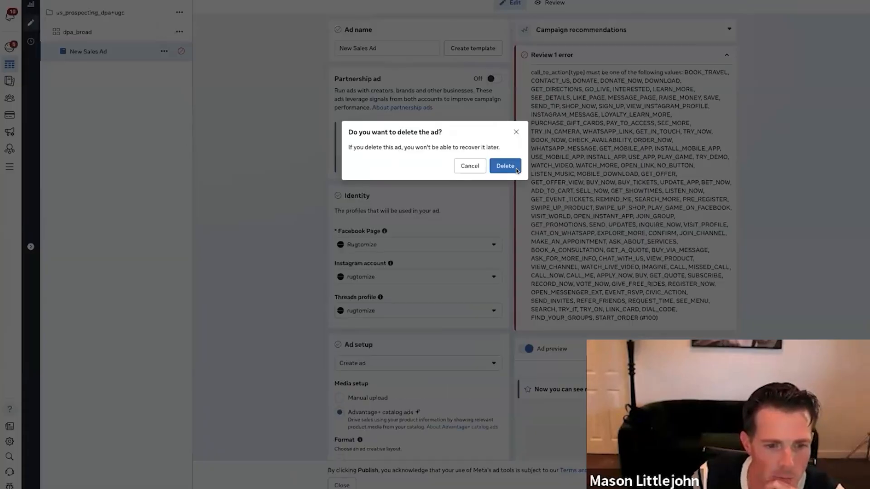
click(505, 166)
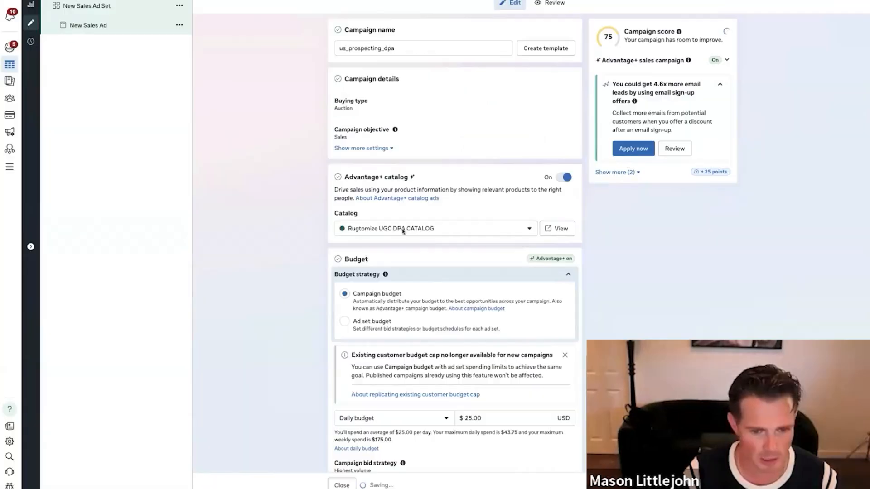
Switch the us_prospecting_dpa campaign to an ad set budget without sharing budget between ad sets
scroll(637, 298, down, 1)
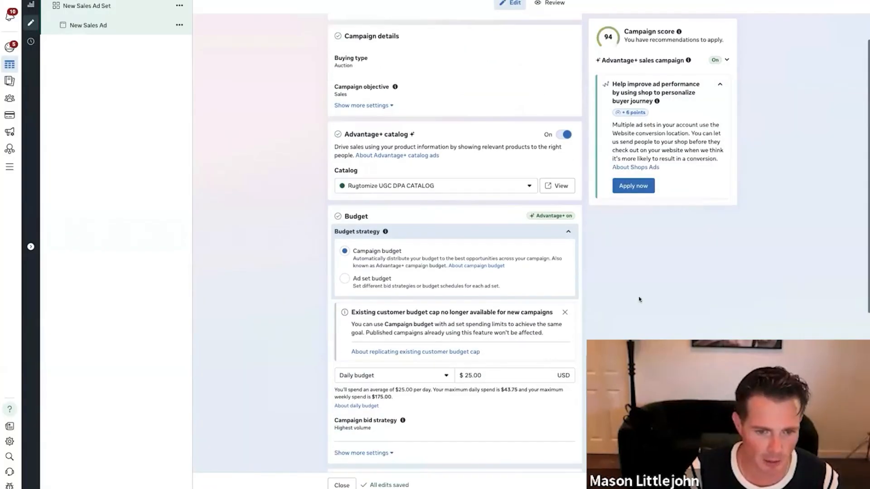
click(344, 278)
click(339, 308)
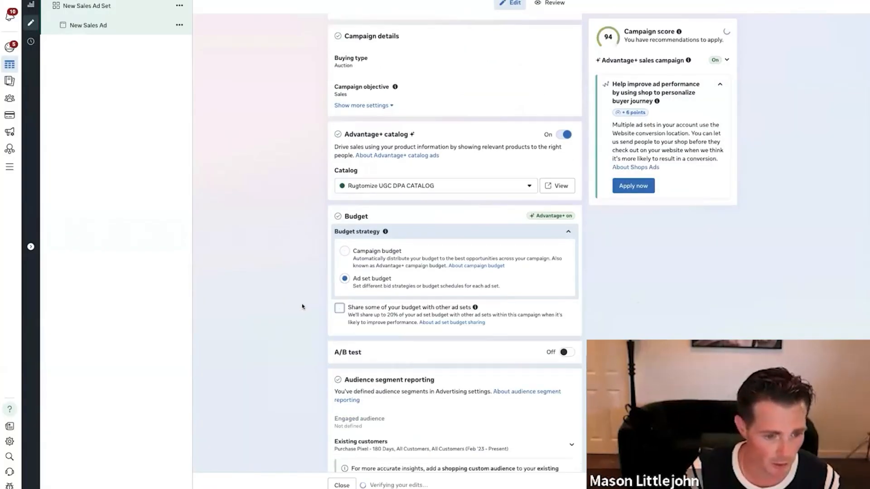
Choose All Products as the product set of New Sales Ad Set and open New Sales Ad
scroll(302, 305, down, 2)
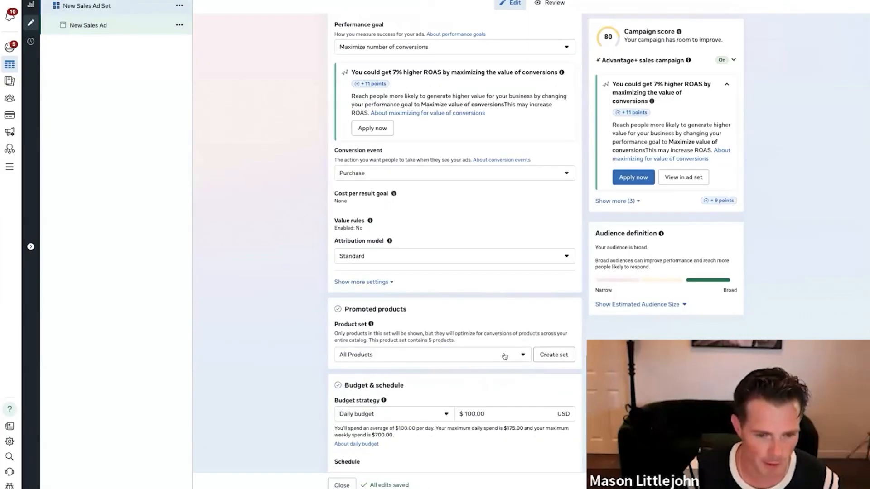
click(502, 356)
click(450, 392)
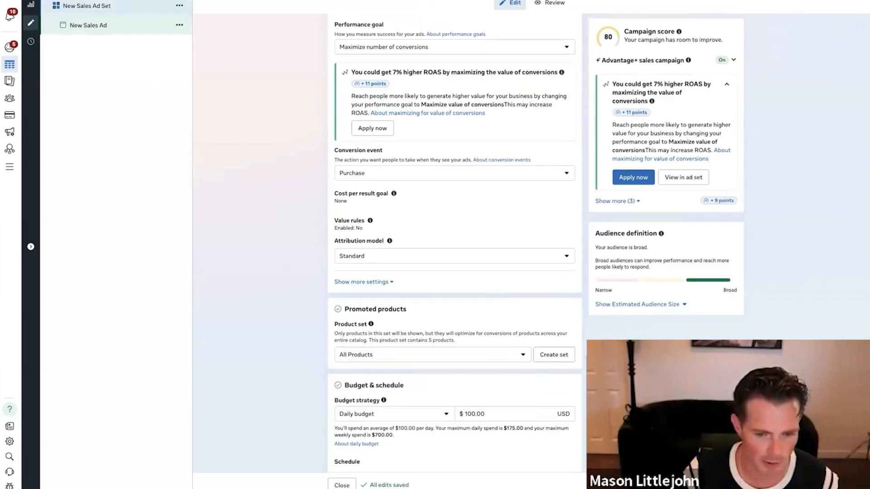
click(88, 26)
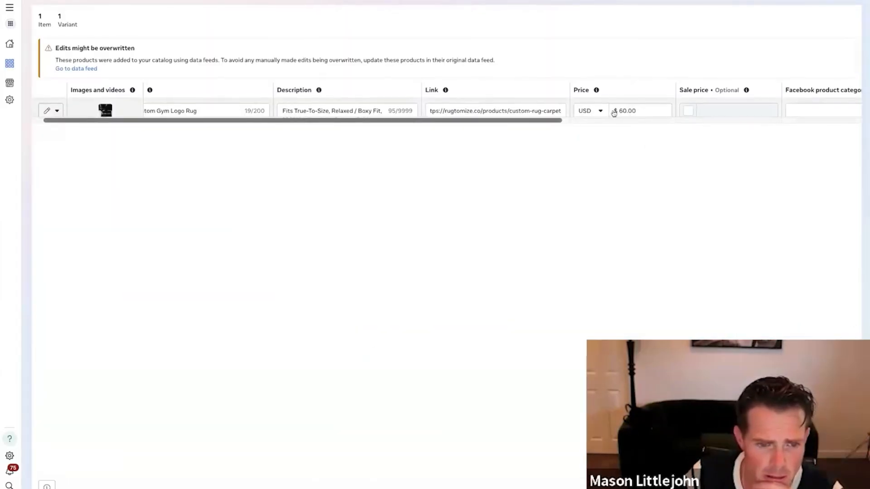
Check the title, description, link and price of the Custom Gym Logo Rug item in the catalog
scroll(613, 113, left, 1)
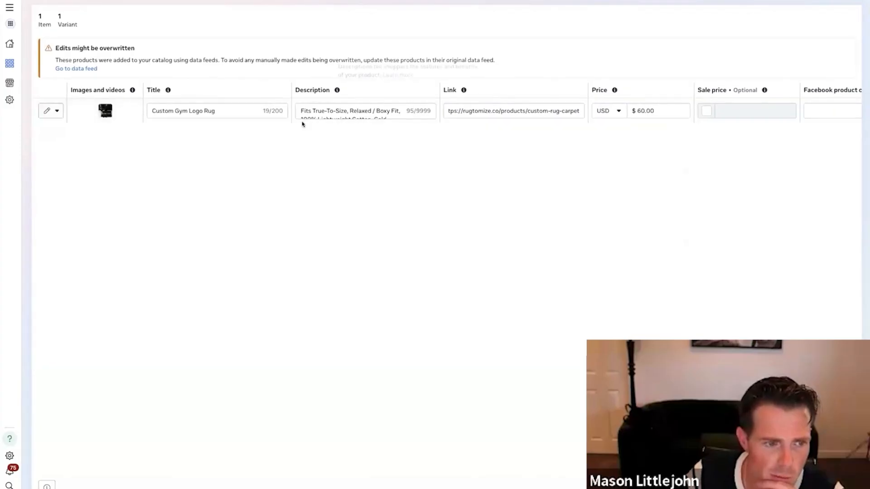
scroll(433, 111, down, 1)
scroll(433, 110, up, 1)
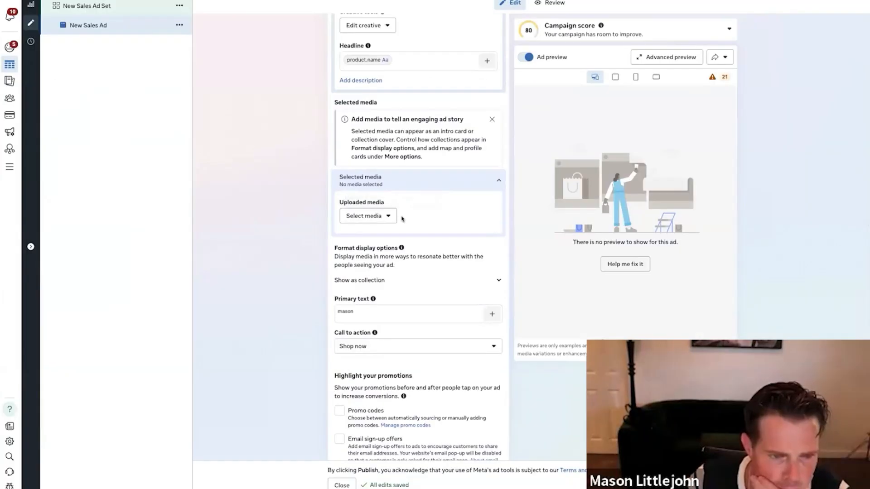
Dismiss the tip about adding media and review the ad's creative and destination settings, including the catalog deep link override
scroll(402, 219, up, 2)
click(380, 290)
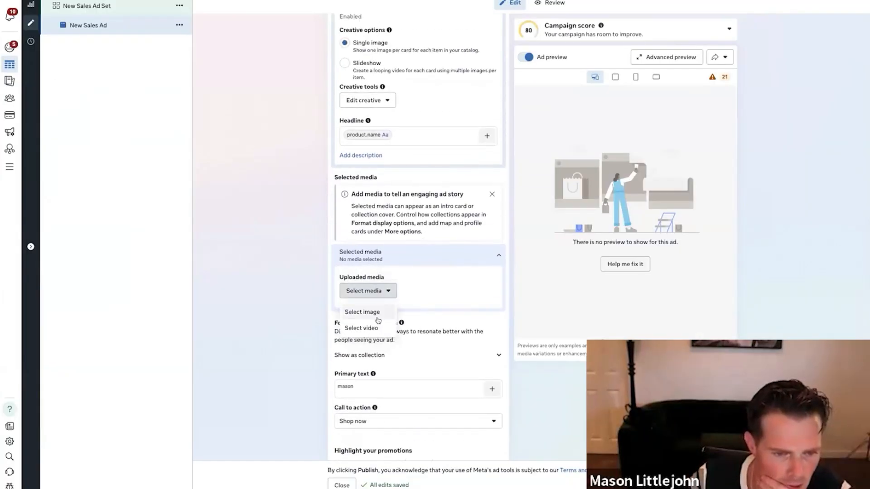
click(491, 194)
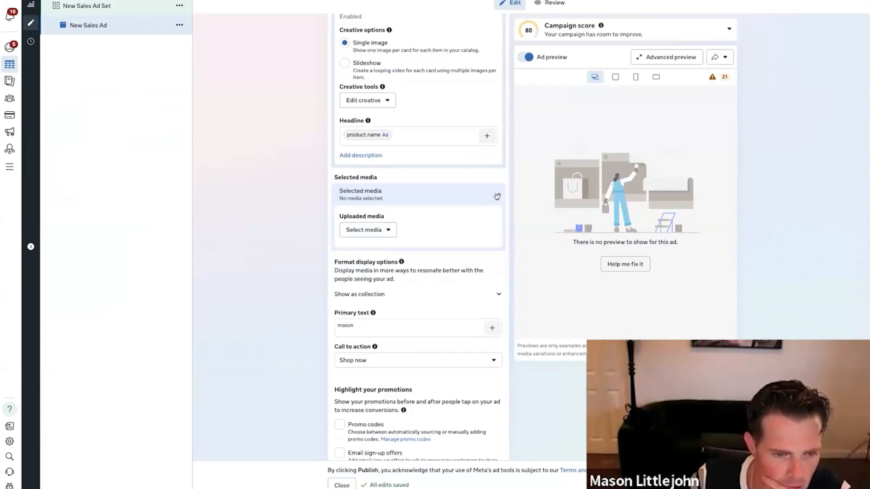
scroll(309, 202, up, 10)
mouse_move(449, 234)
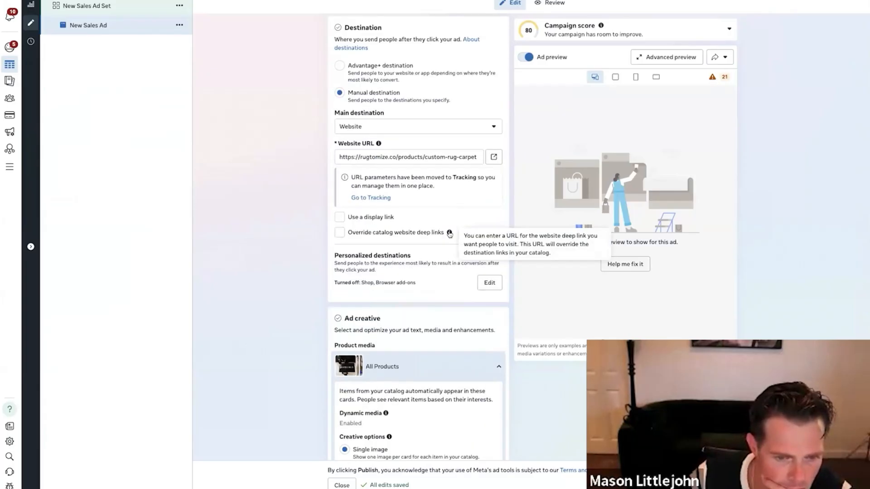
scroll(299, 138, up, 10)
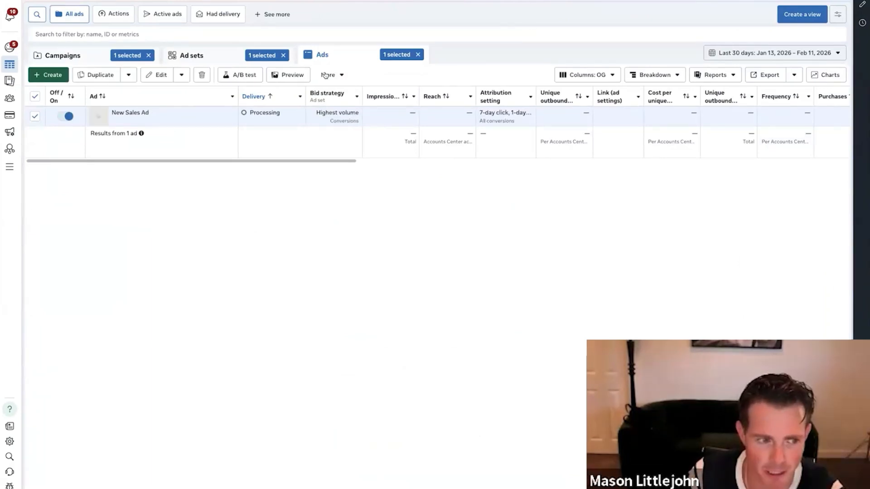
Preview New Sales Ad, browse the product cards in its Facebook Feed carousel, and close the preview
click(290, 75)
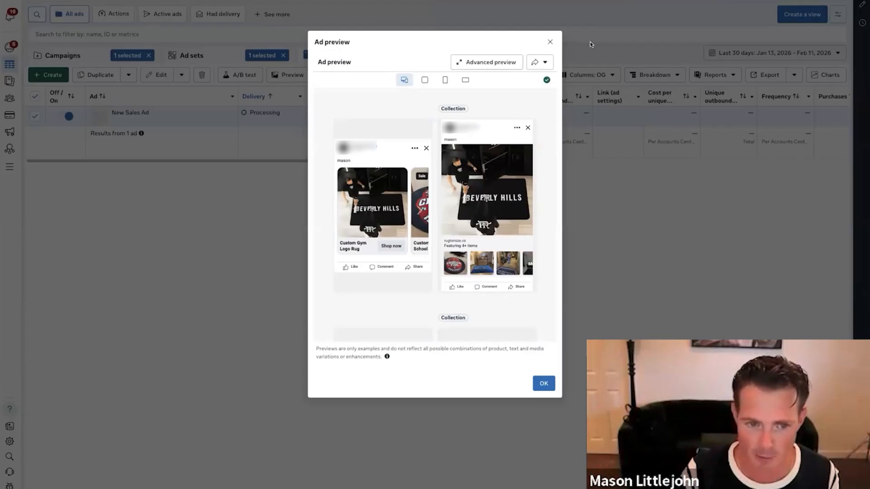
click(423, 195)
click(423, 195)
click(422, 195)
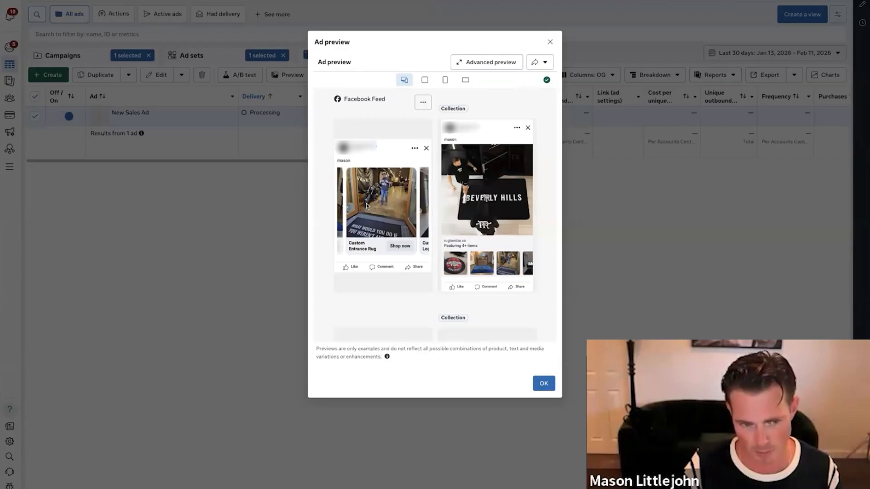
click(421, 190)
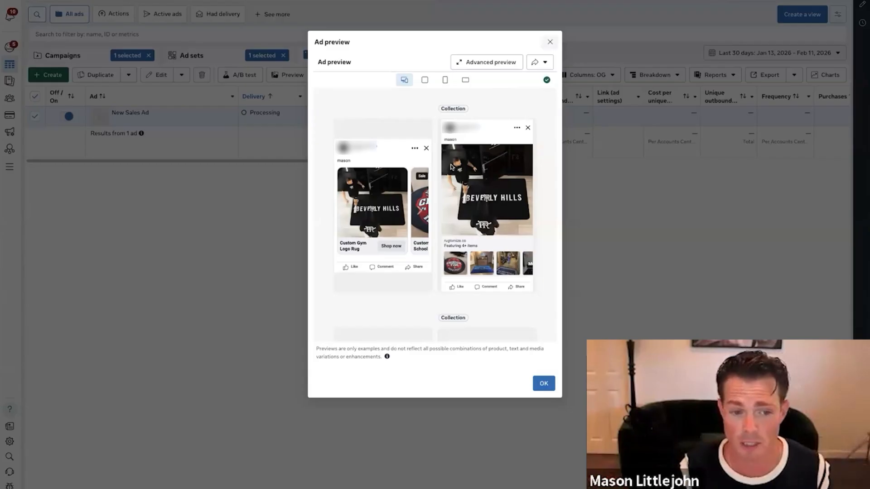
click(422, 187)
click(422, 188)
click(422, 188)
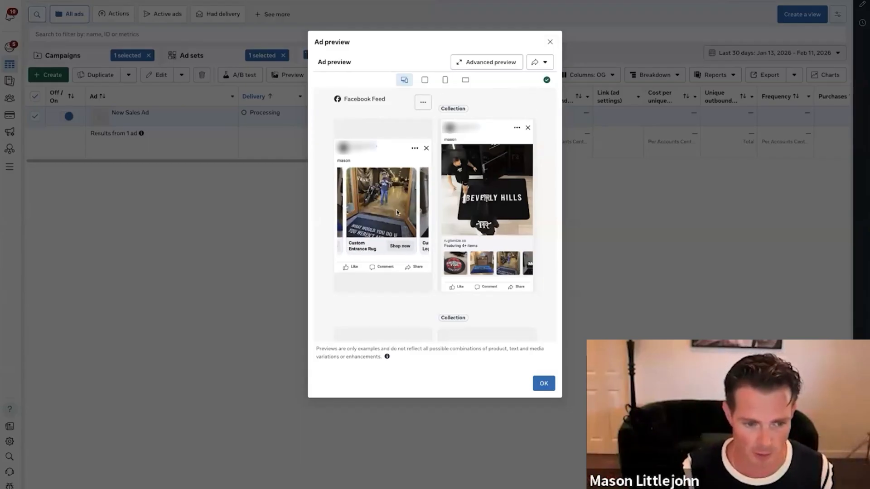
click(420, 214)
click(348, 209)
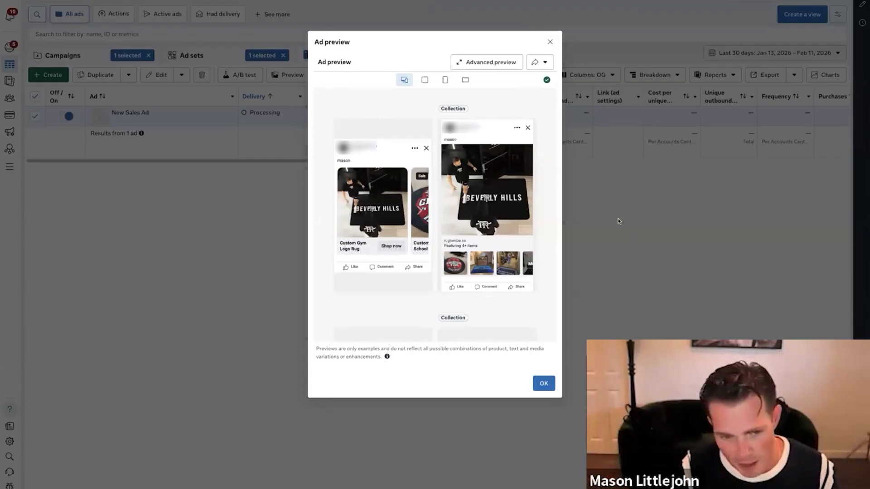
click(550, 42)
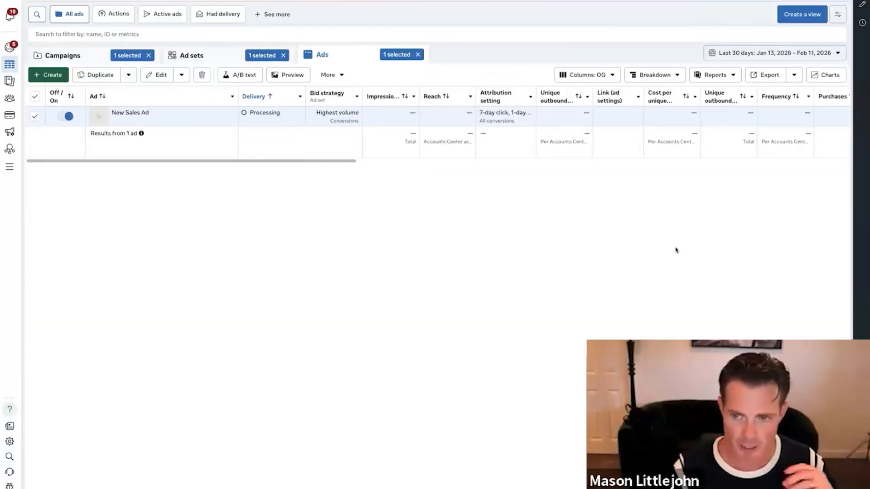
Look over the ad set and campaign levels above New Sales Ad
click(230, 59)
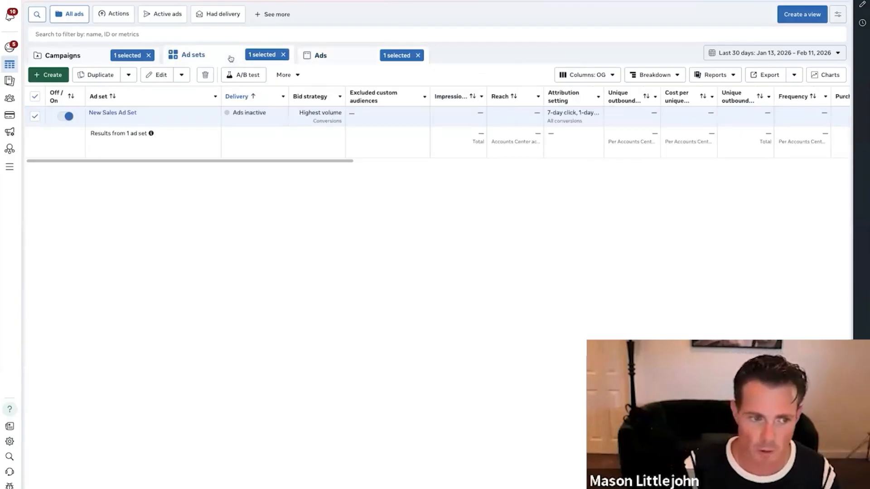
click(104, 60)
click(35, 213)
click(104, 211)
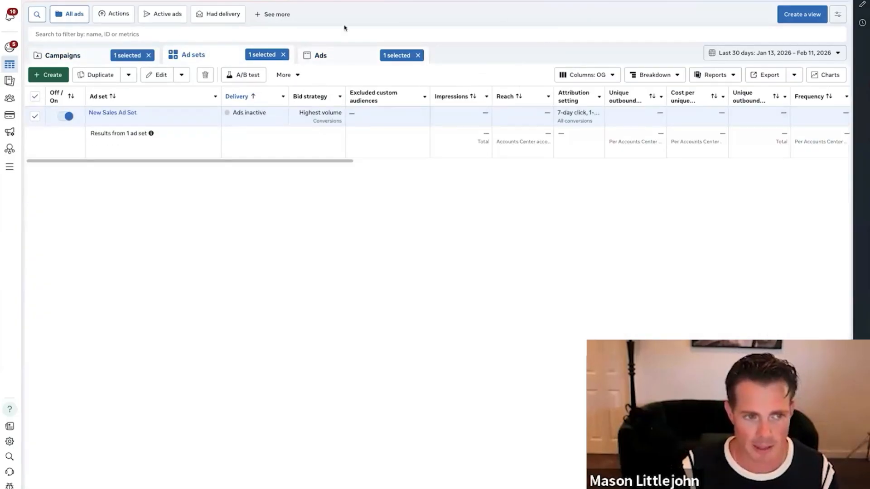
Switch to the product feed in Google Sheets and review the rugs' availability, link and image_link columns
click(598, 38)
key(Escape)
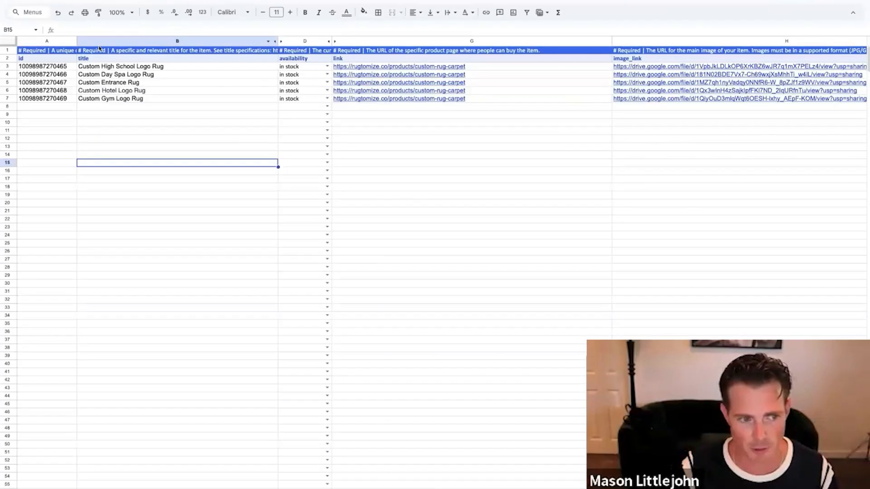
click(307, 100)
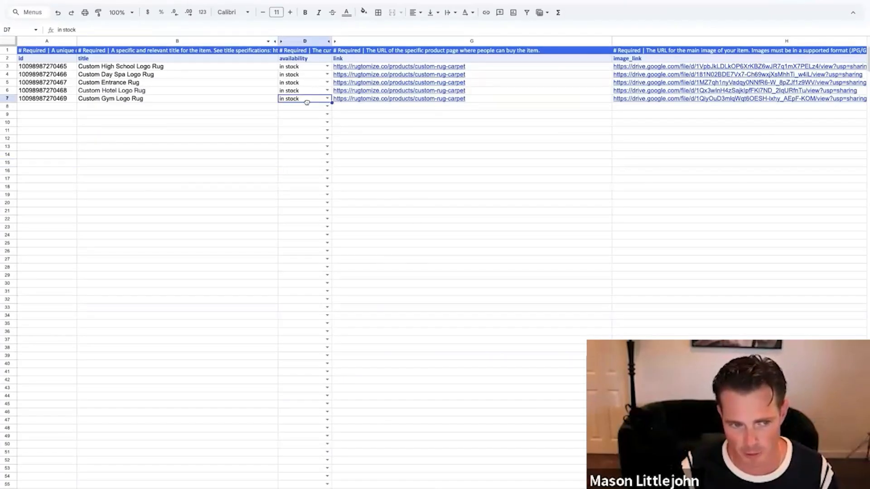
click(326, 97)
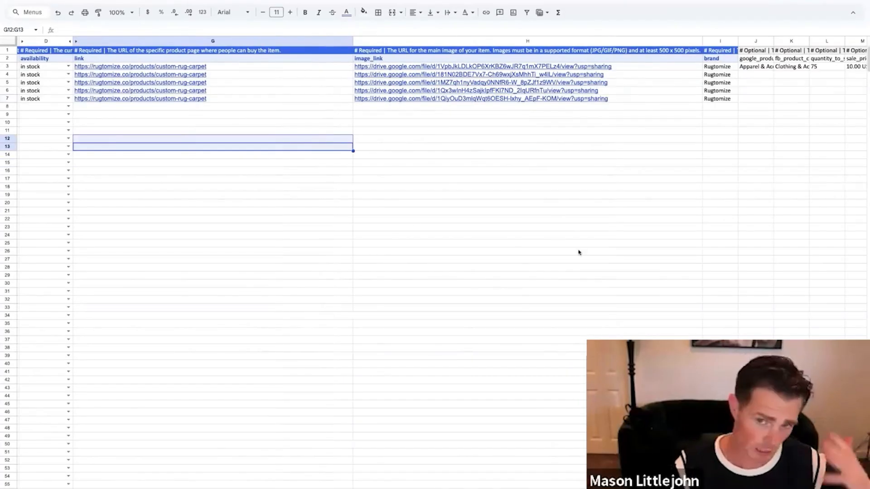